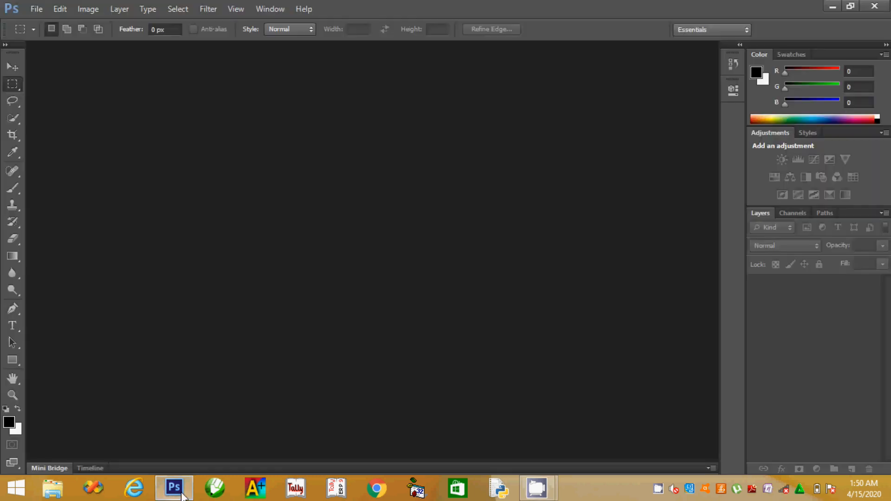
- Create a Default Photoshop Size document in RGB Color with White background contents, and undock it into a floating window
mouse_move(164, 498)
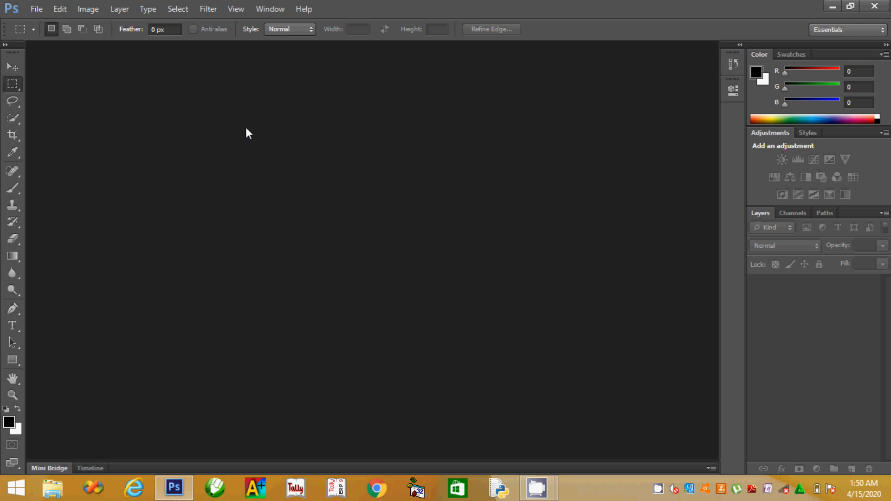
click(32, 10)
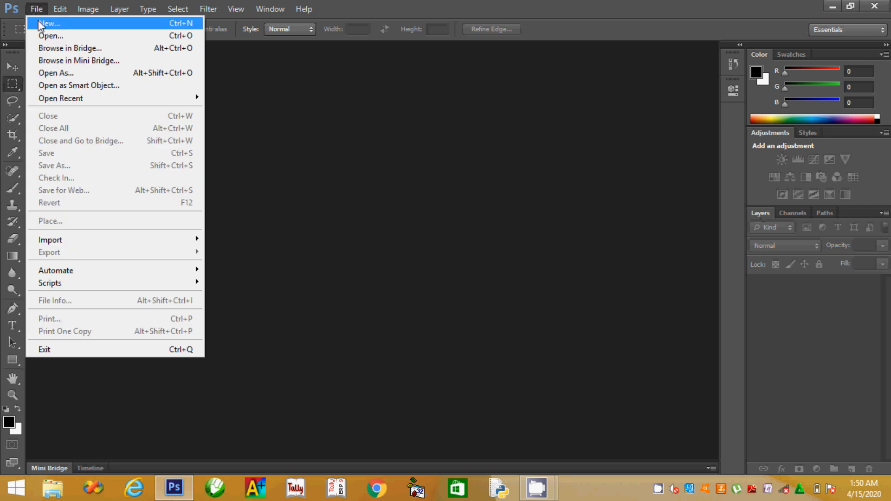
click(179, 23)
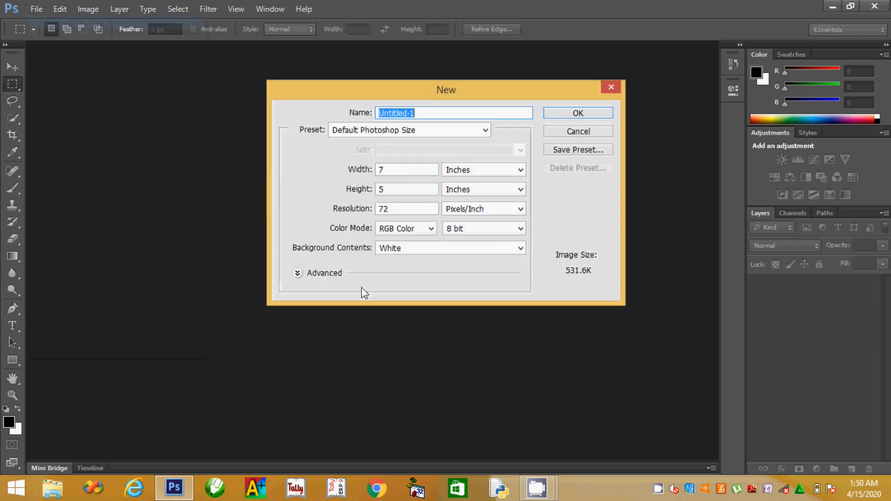
click(484, 132)
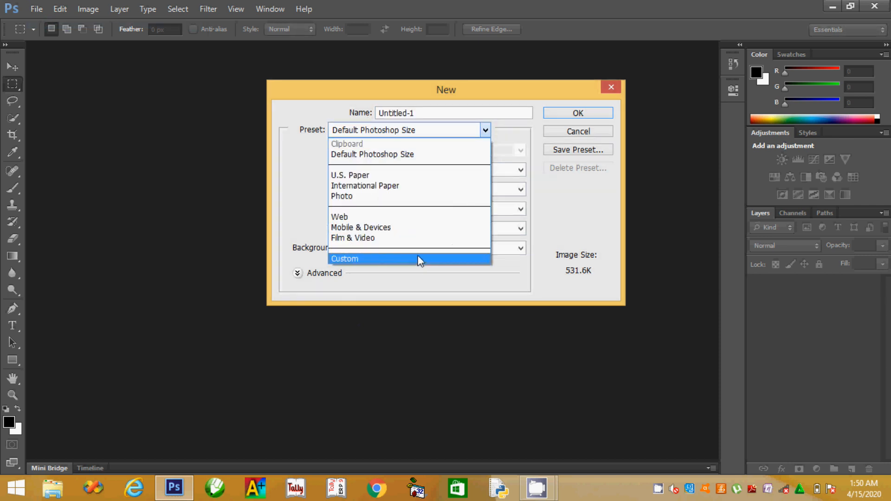
click(445, 155)
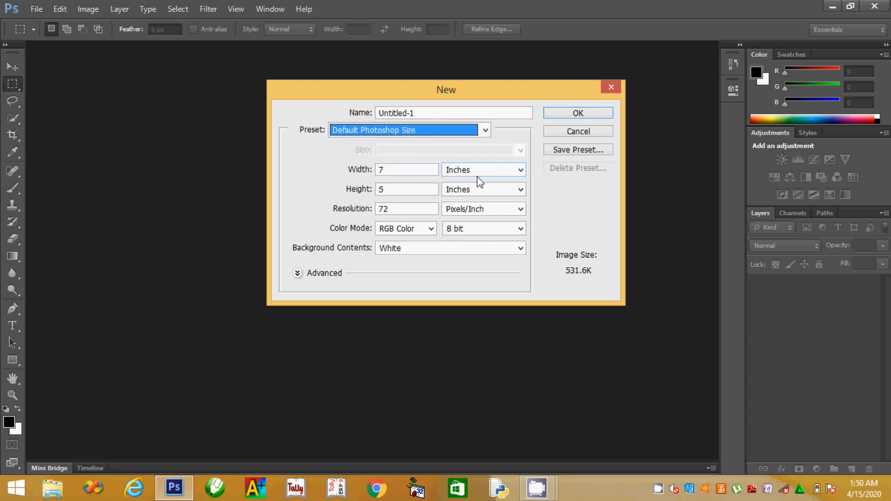
click(431, 229)
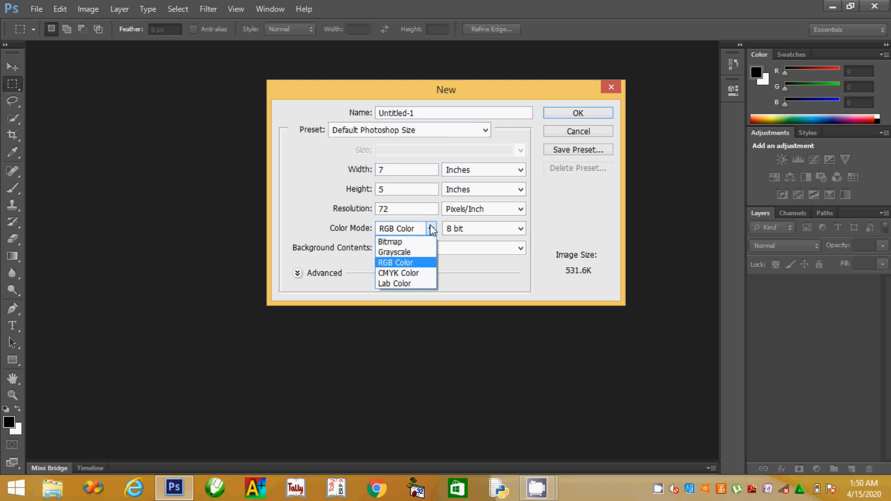
click(415, 262)
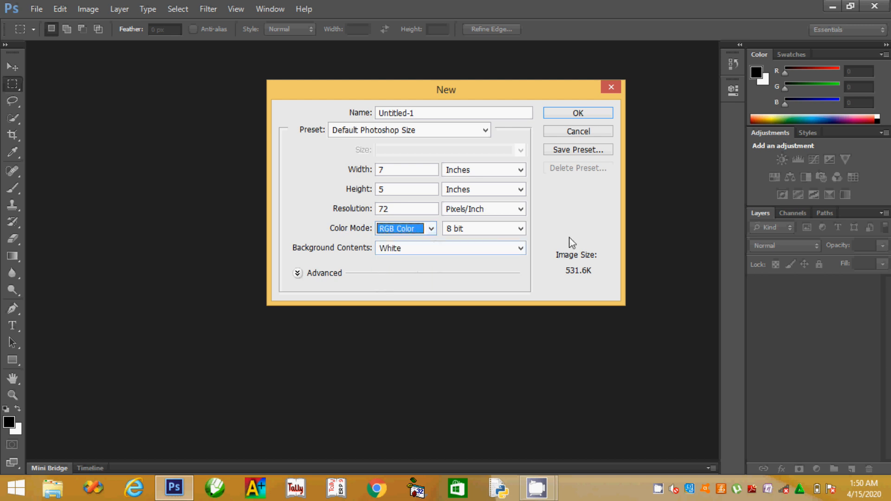
click(484, 251)
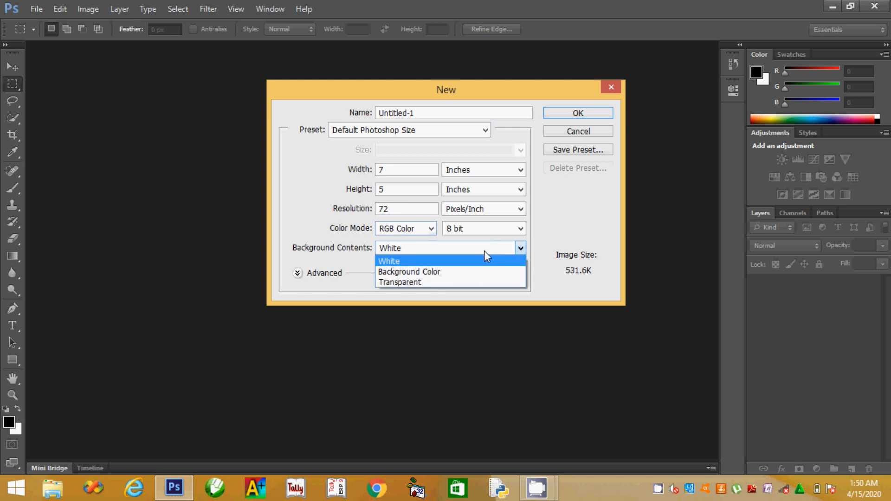
click(448, 261)
click(586, 113)
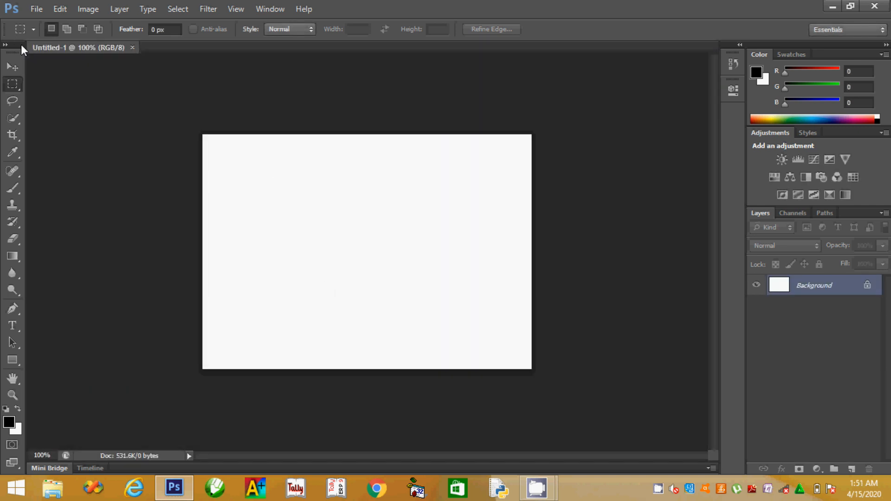
click(14, 66)
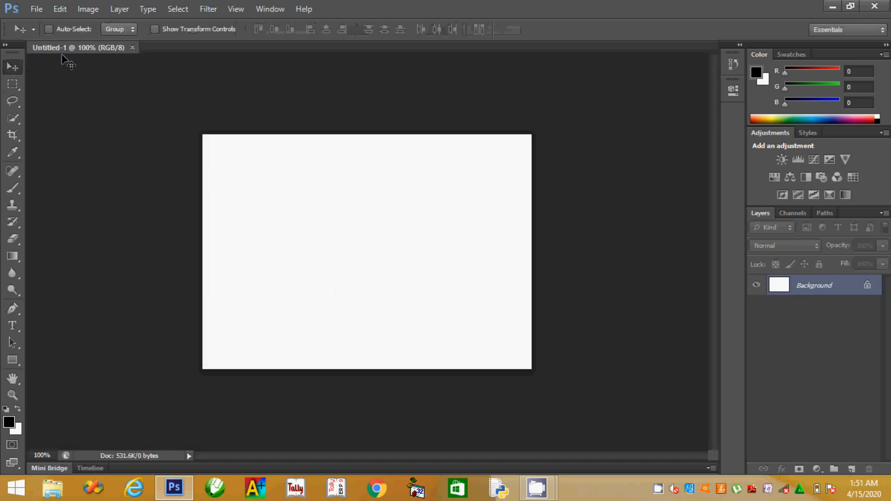
drag(74, 50, 119, 78)
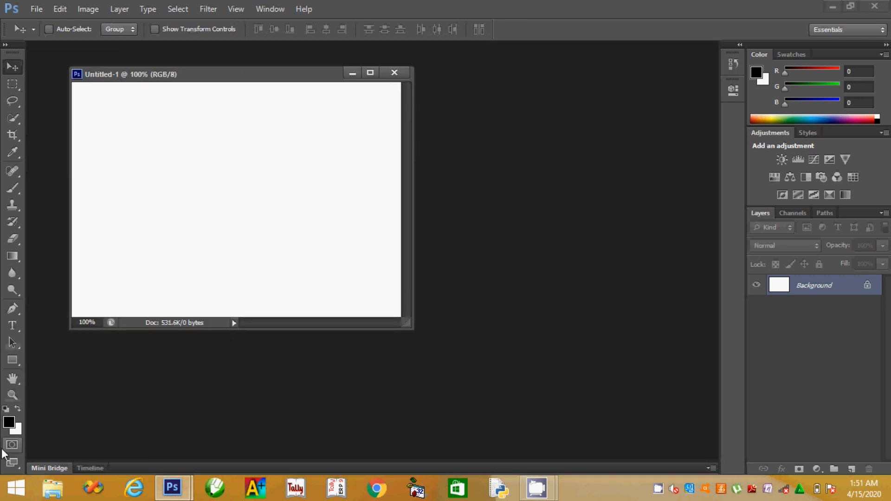
- Set the foreground colour to red (ea2f2f) and the background colour to blue (0b61e2)
click(10, 423)
click(404, 131)
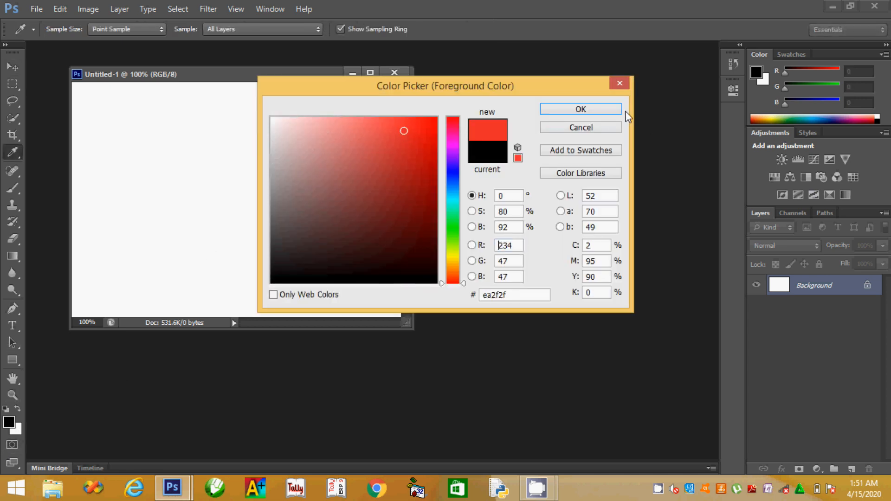
click(593, 109)
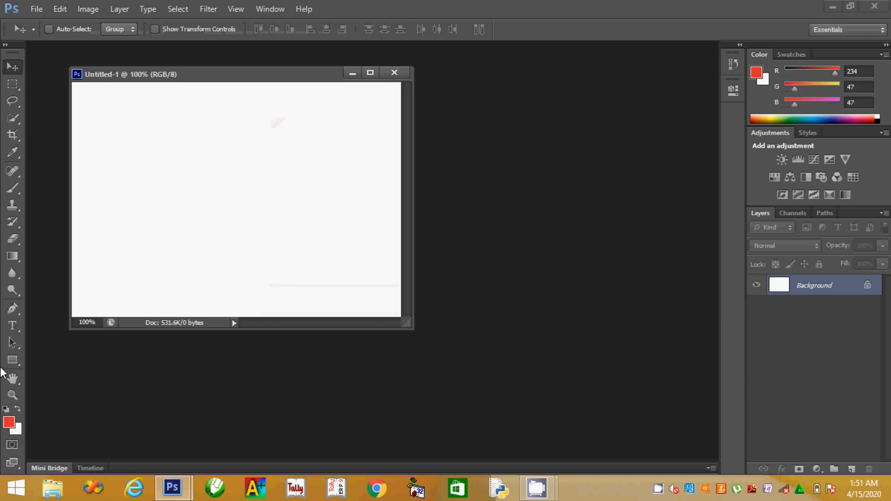
click(18, 429)
click(459, 186)
drag(458, 186, 458, 183)
click(430, 136)
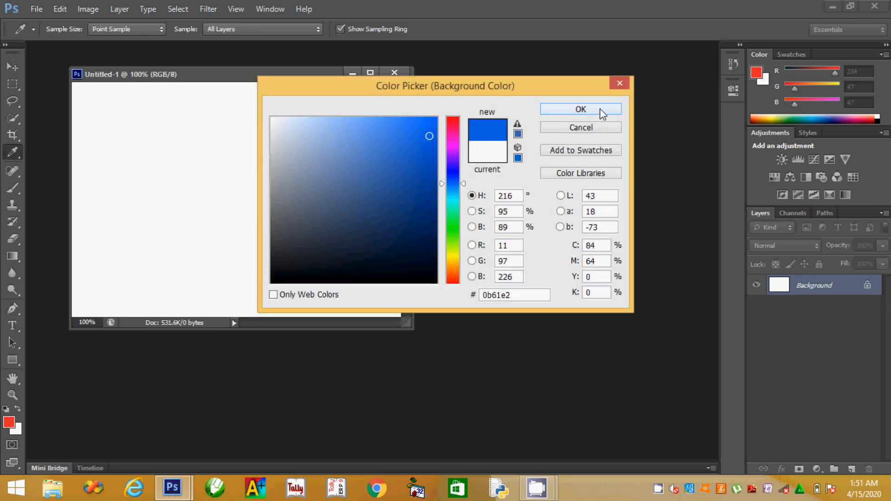
click(602, 112)
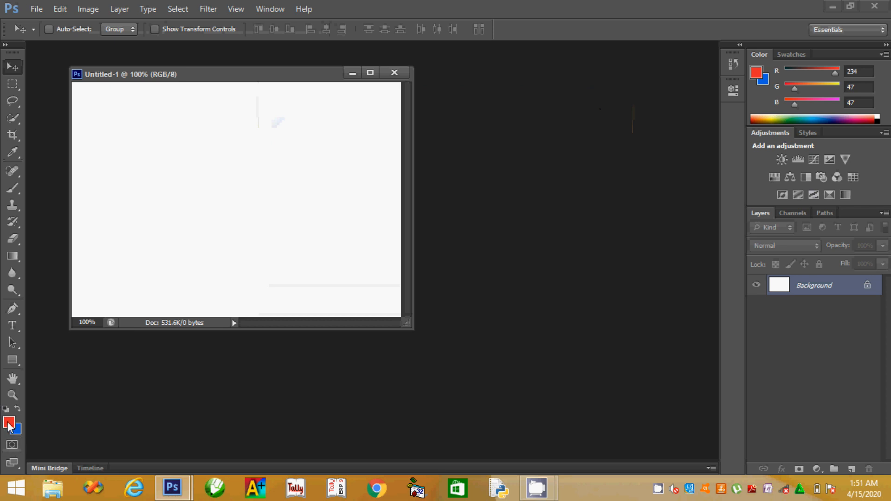
- Create a second 7 × 5 inch, 72 pixels/inch document with its background contents set to Background Color
click(37, 9)
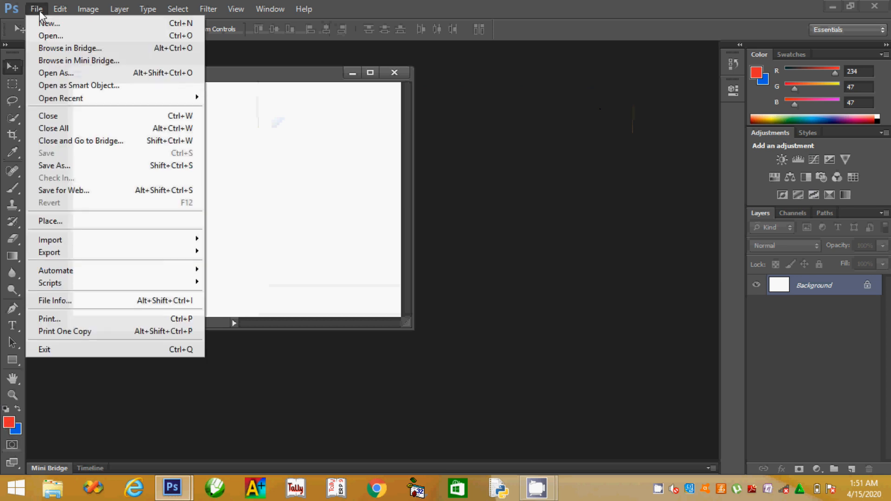
key(Escape)
key(ctrl+n)
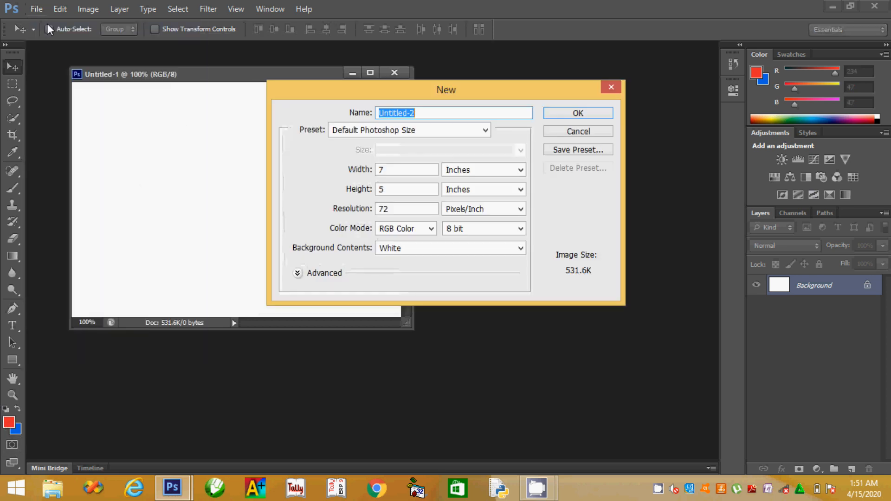
click(515, 252)
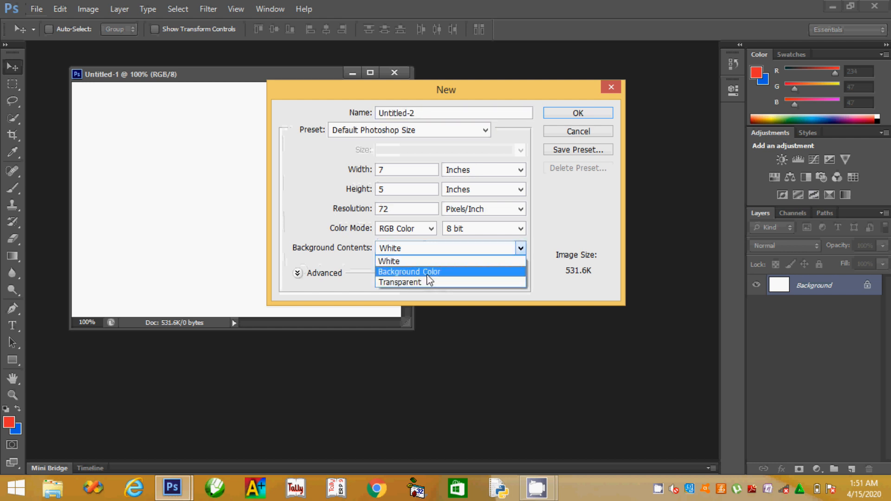
click(428, 274)
click(600, 111)
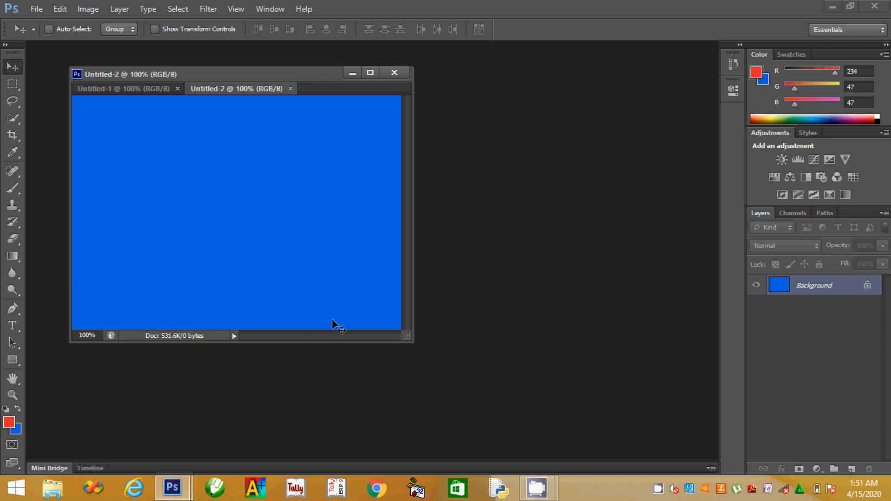
- Fill the new canvas with the foreground colour, refill it with the background colour, and enlarge the floating document window
key(alt+BackSpace)
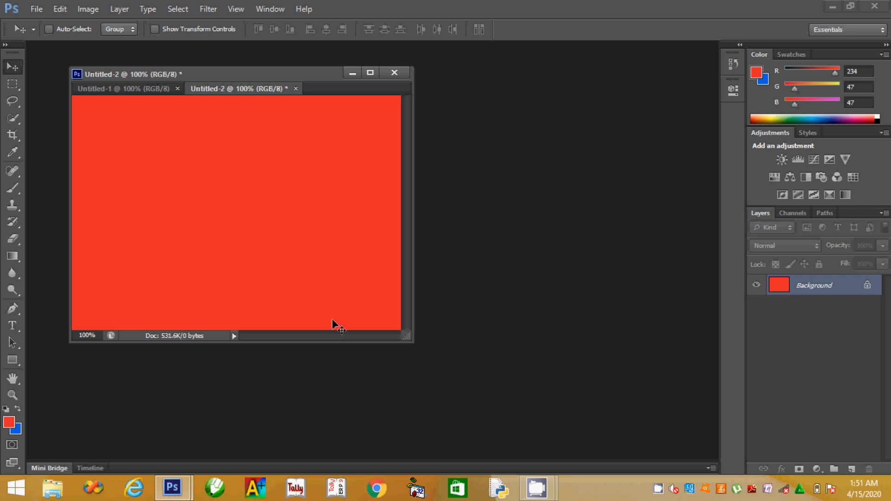
key(ctrl+BackSpace)
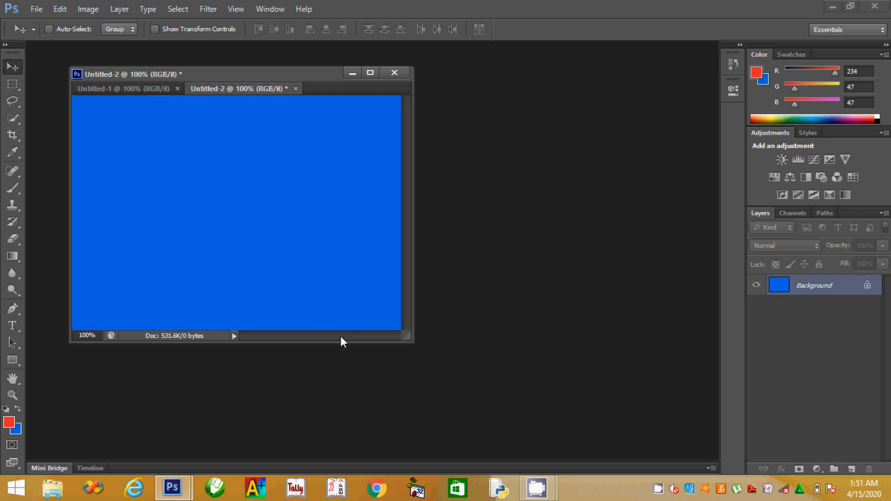
drag(406, 336, 557, 446)
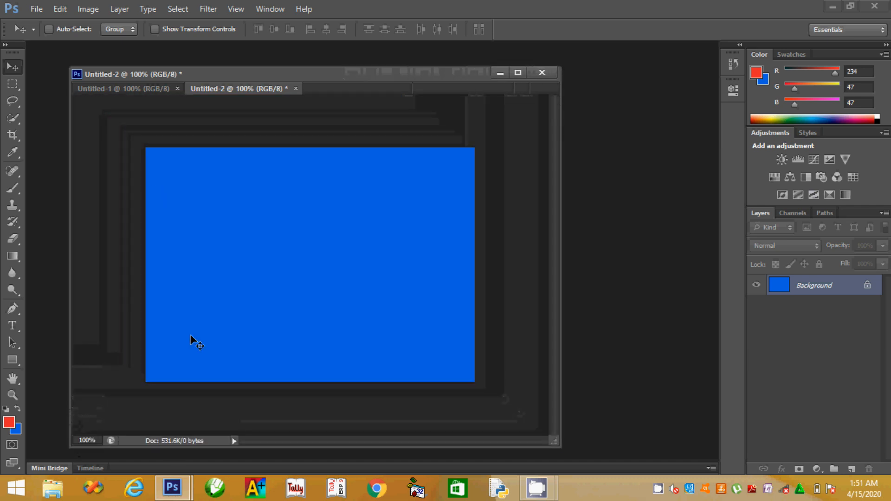
- Create a third 7 × 5 inch RGB document with Transparent background contents
click(38, 9)
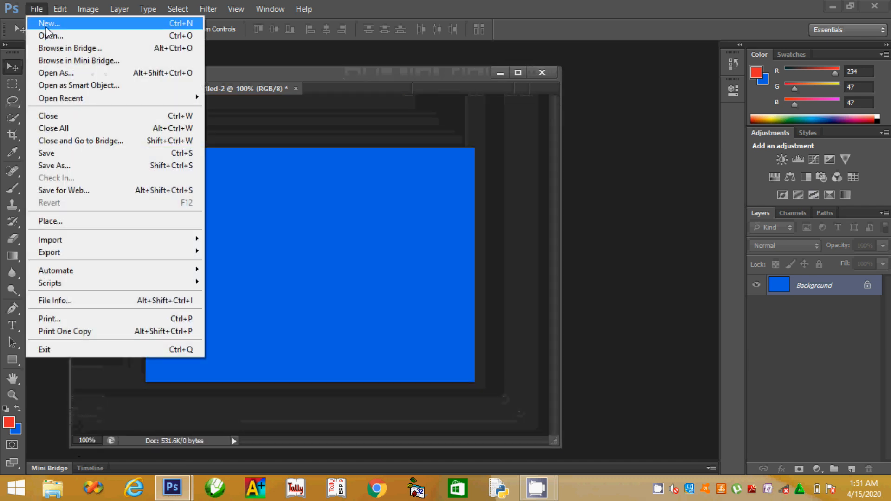
click(42, 22)
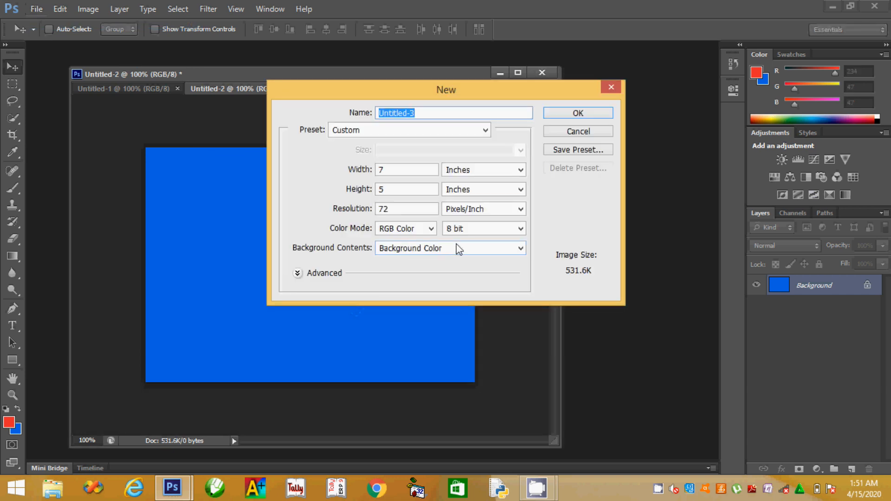
click(459, 249)
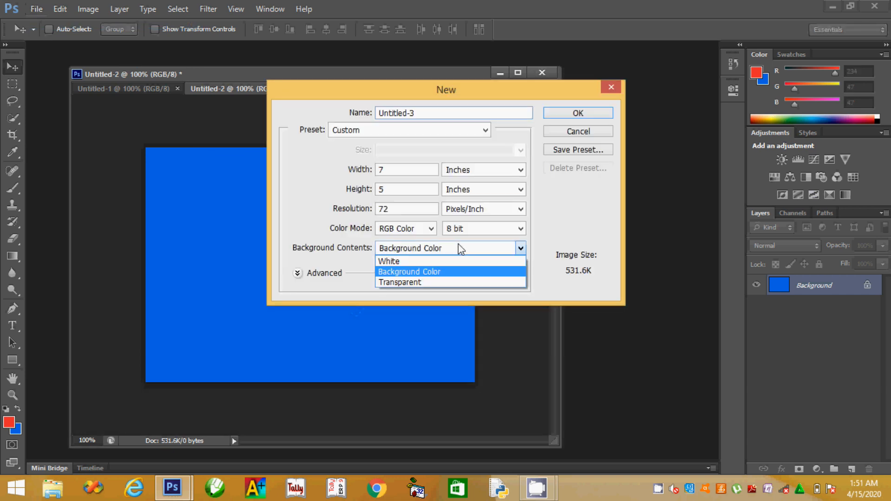
click(411, 282)
click(588, 114)
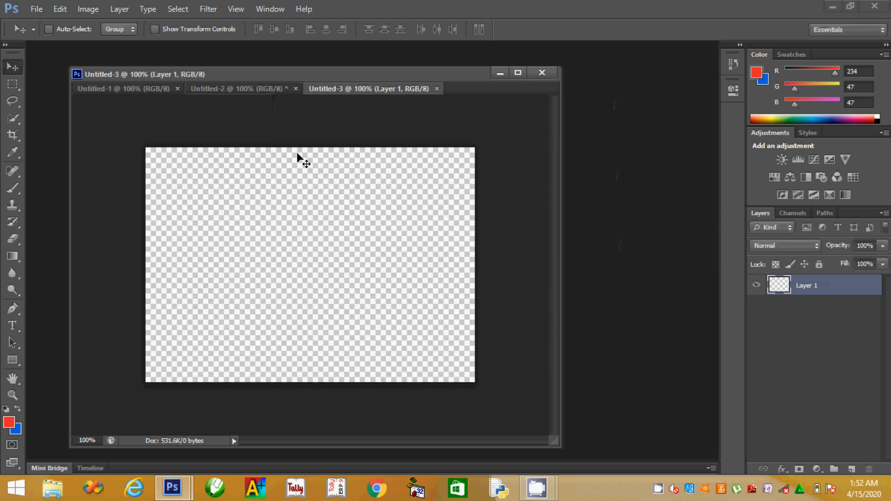
- Close the transparent document and the blue document without saving, leaving only the white document open
click(437, 88)
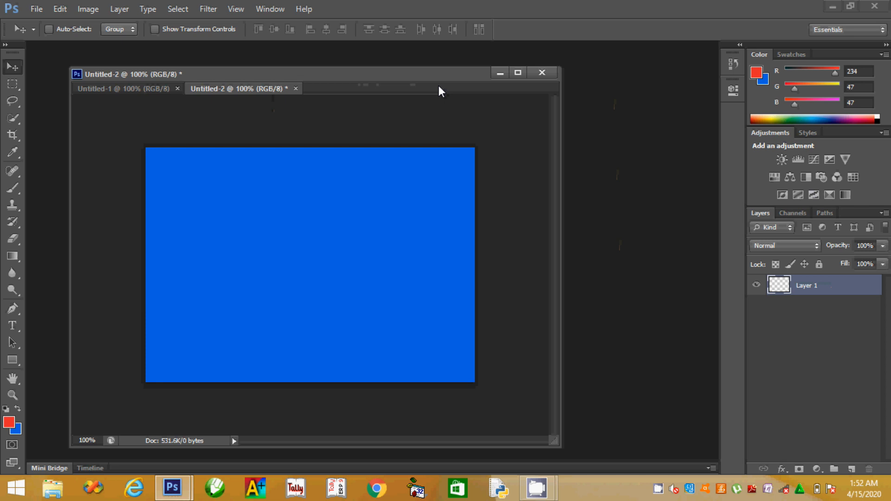
click(296, 89)
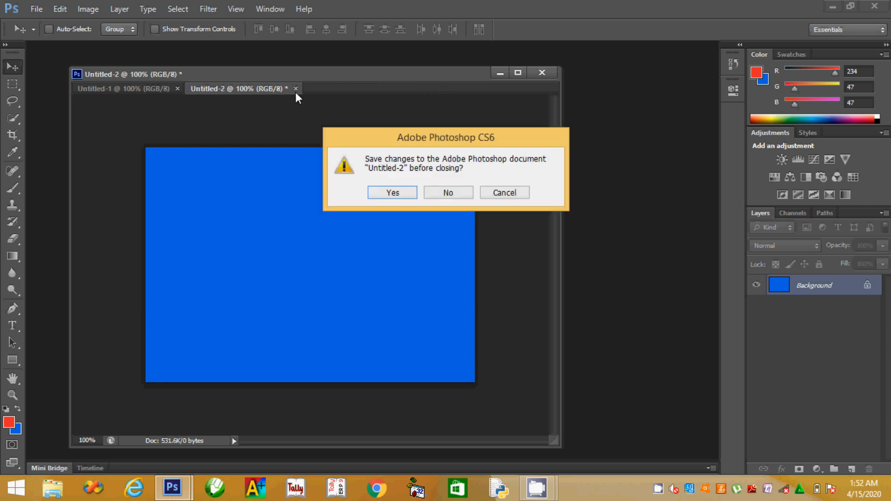
click(440, 195)
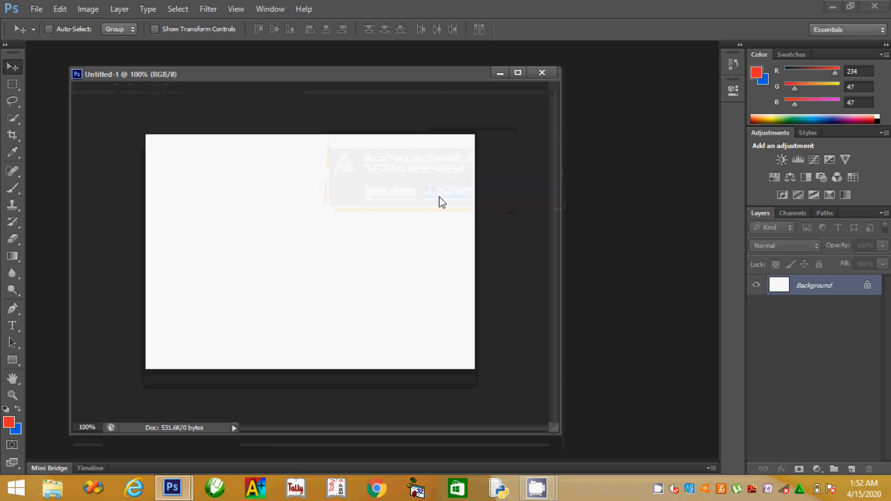
- Reset the foreground and background colours to the default black and white, and swap them back and forth repeatedly
click(5, 409)
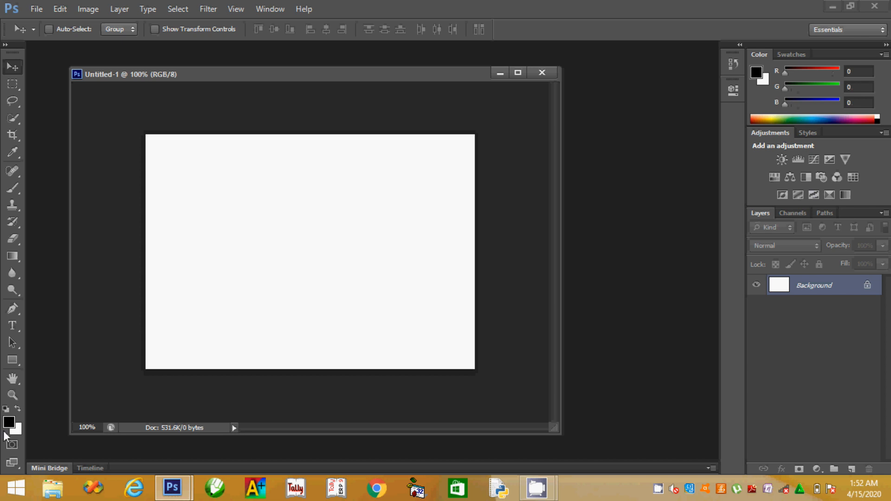
click(19, 408)
click(18, 408)
click(18, 408)
click(19, 408)
click(18, 408)
click(18, 408)
key(x)
key(x)
key(x)
key(x)
key(x)
key(x)
- Activate the Rectangular Marquee Tool from the marquee tool group
click(18, 90)
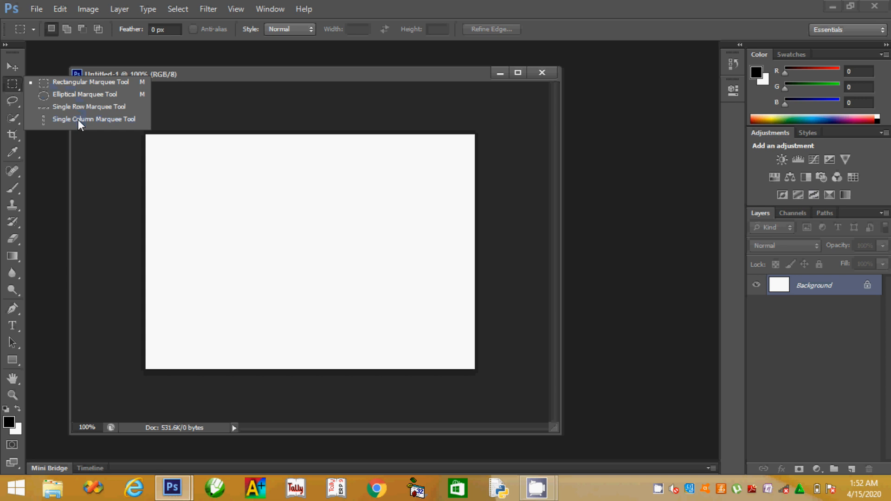
click(117, 82)
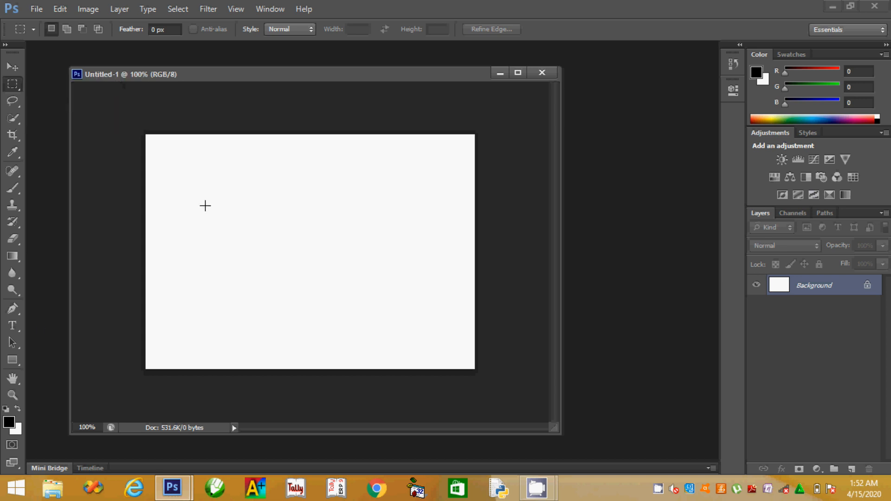
- Set the foreground colour to red (c01d1d) and the background colour to green (15aa26)
click(9, 424)
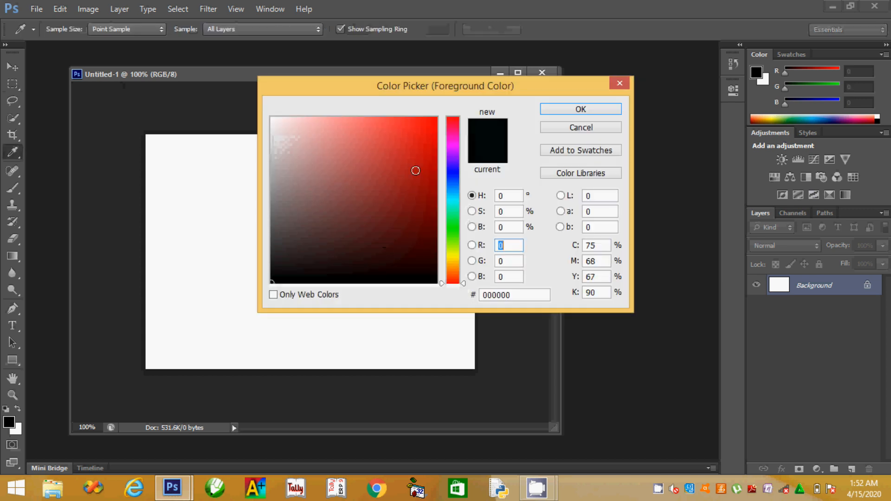
click(412, 159)
click(545, 130)
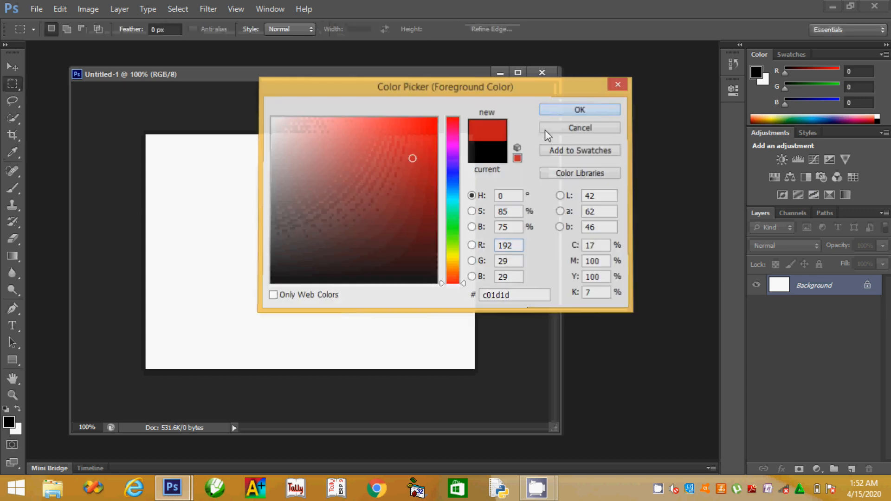
click(15, 429)
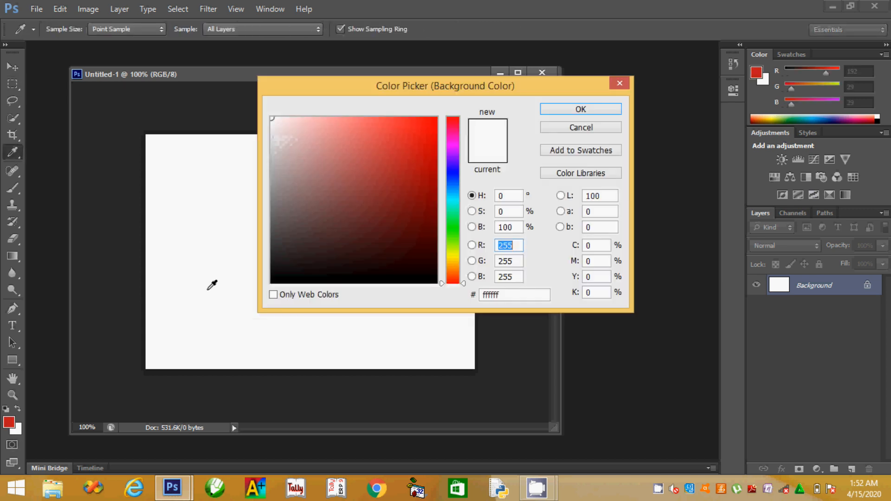
click(452, 226)
click(417, 172)
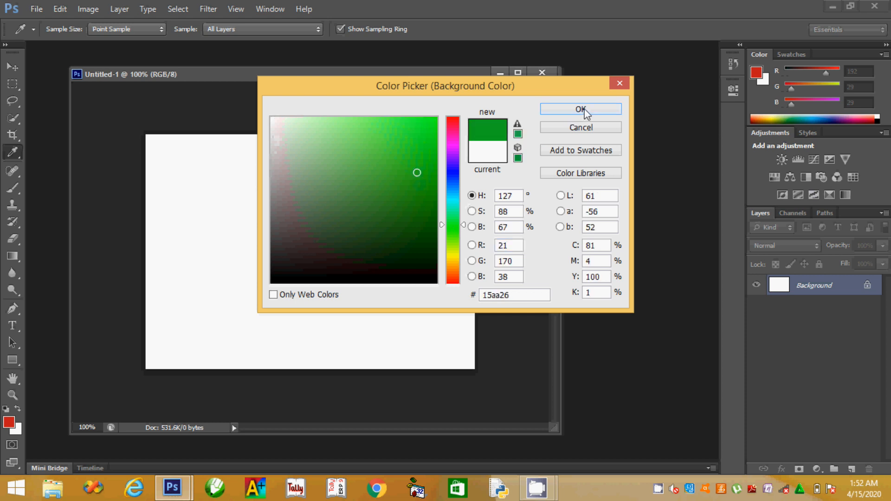
click(584, 111)
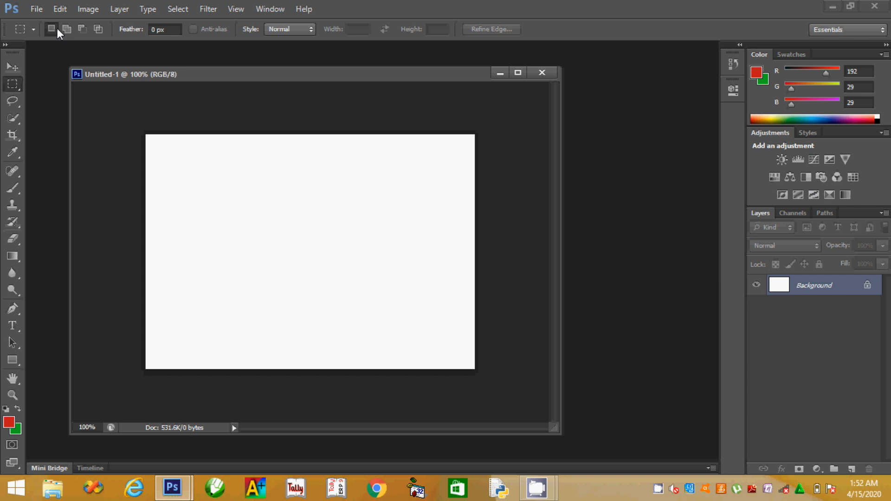
- Draw a series of rectangular selections across the canvas with the Rectangular Marquee Tool and clear the selection
right_click(14, 86)
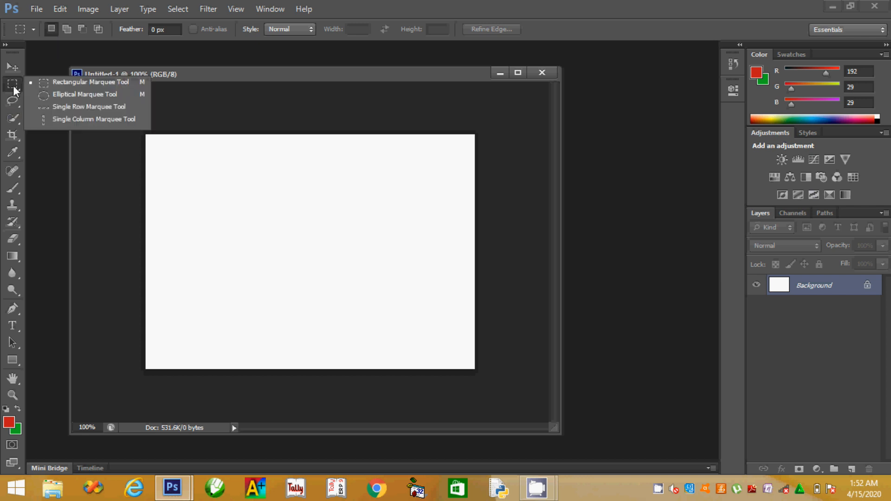
click(86, 83)
drag(172, 176, 242, 268)
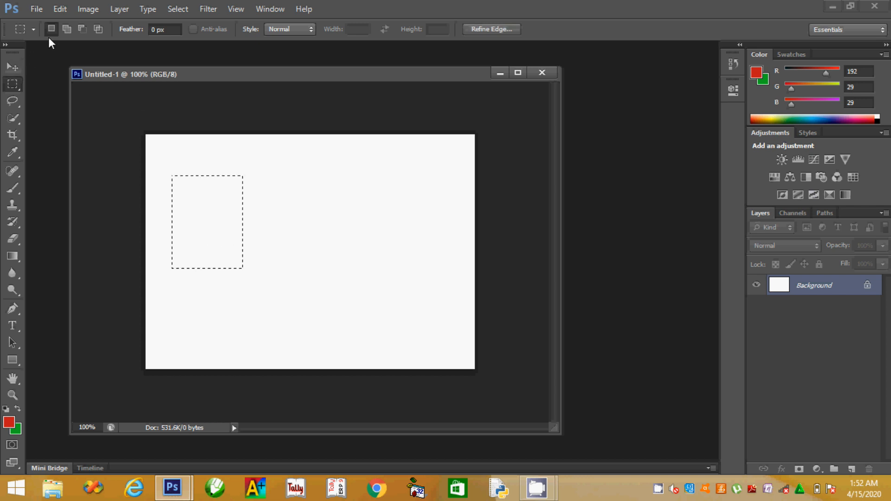
drag(299, 163, 407, 252)
drag(336, 298, 375, 330)
drag(203, 291, 278, 337)
drag(242, 180, 352, 236)
click(457, 226)
drag(463, 232, 404, 175)
click(477, 221)
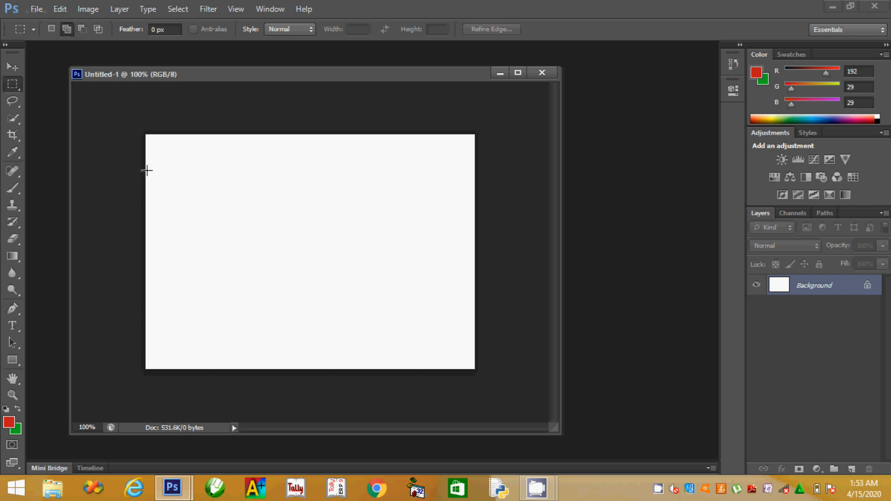
- Combine two overlapping rectangular selections in Add to selection mode, and clear the combined selection
drag(173, 165, 263, 257)
drag(233, 212, 339, 305)
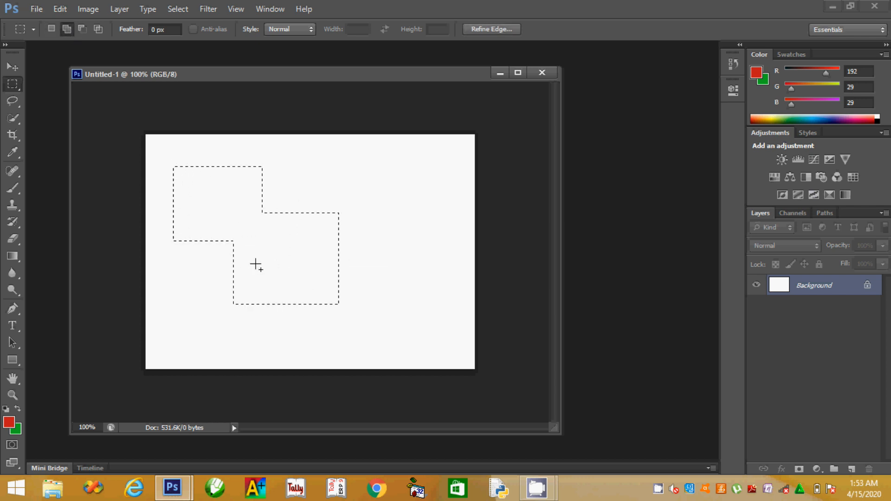
click(208, 238)
- Draw a rectangular selection, cut away its lower-right corner in Subtract from selection mode, and deselect it
drag(184, 169, 273, 245)
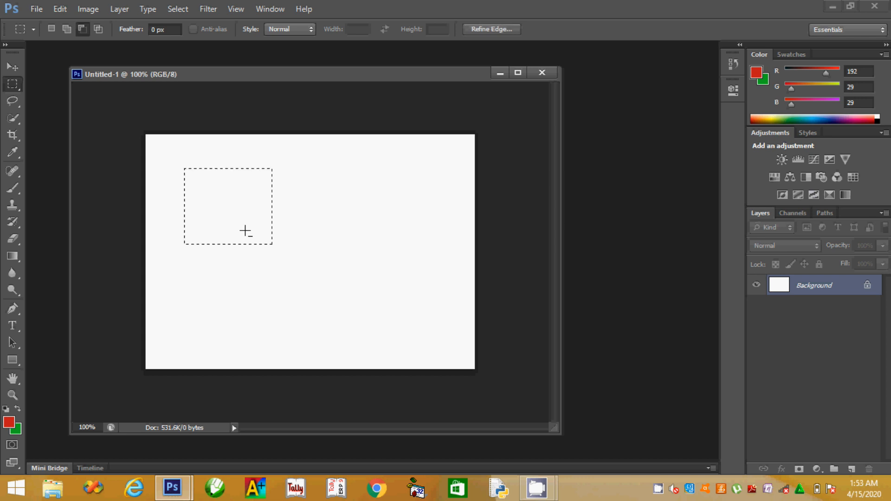
drag(242, 216, 278, 294)
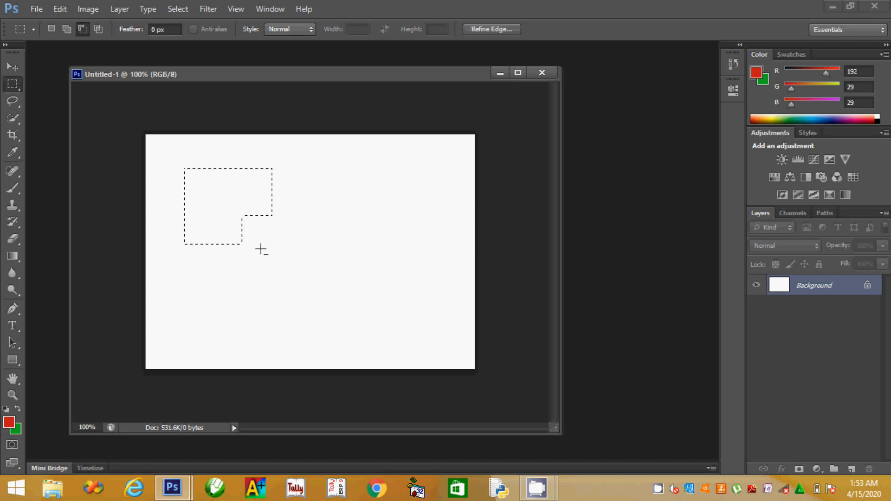
click(235, 218)
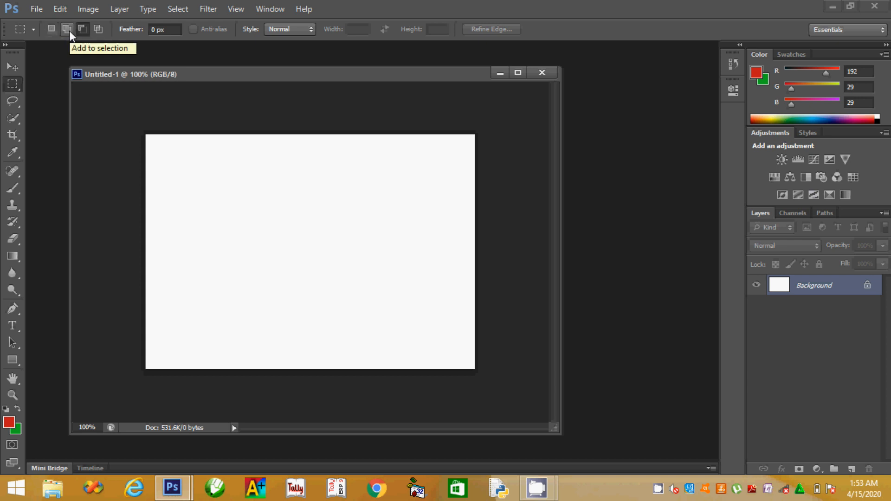
- Reduce two overlapping rectangular selections to their common area in Intersect with selection mode, and clear the selection
click(98, 28)
drag(195, 174, 280, 252)
drag(242, 226, 335, 313)
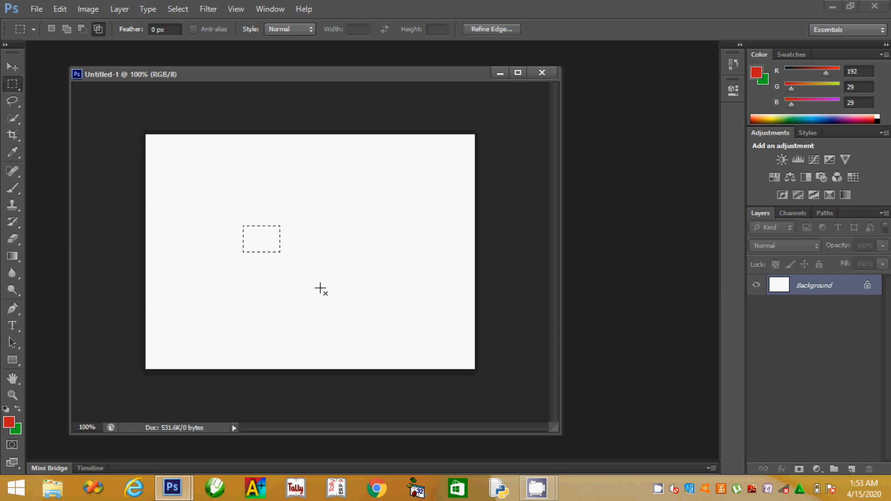
click(320, 288)
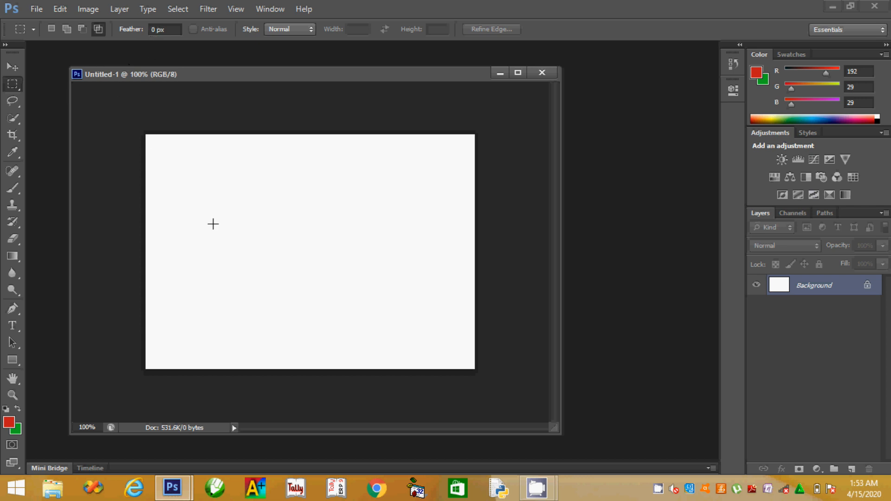
- Select a rectangle on the left half of the canvas in New selection mode, fill it with the red foreground colour, and deselect
drag(206, 172, 303, 281)
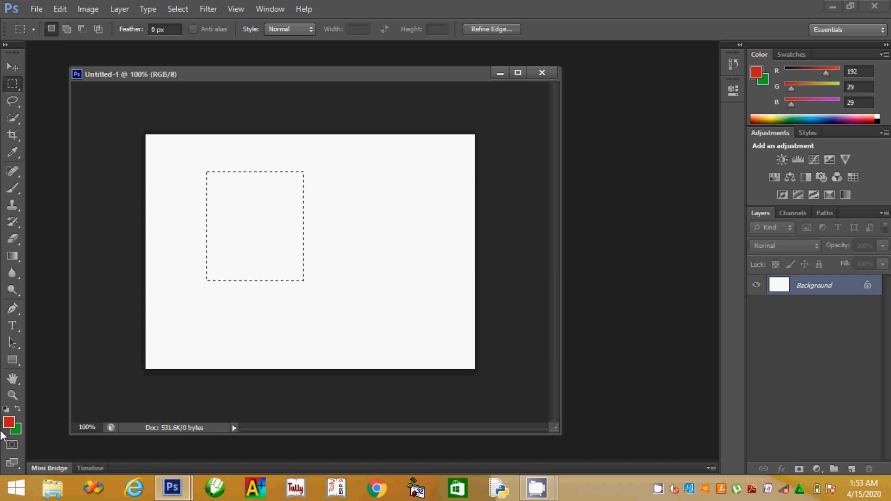
key(alt)
key(alt+BackSpace)
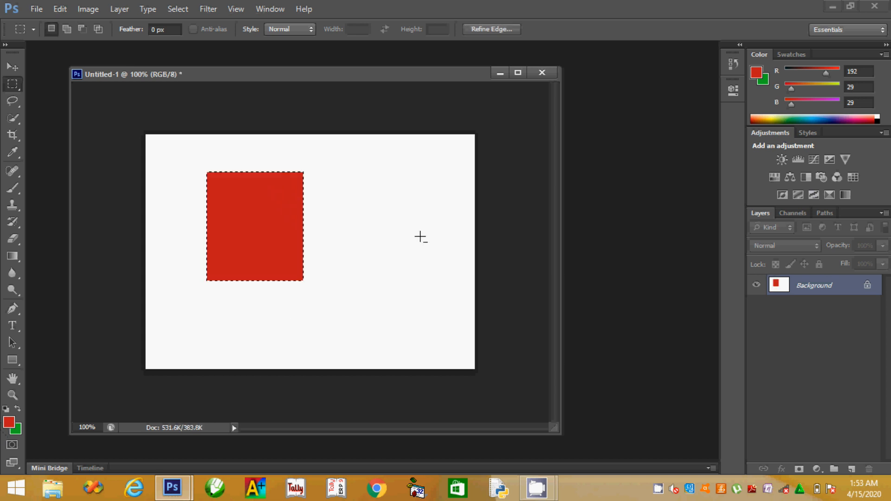
key(ctrl+d)
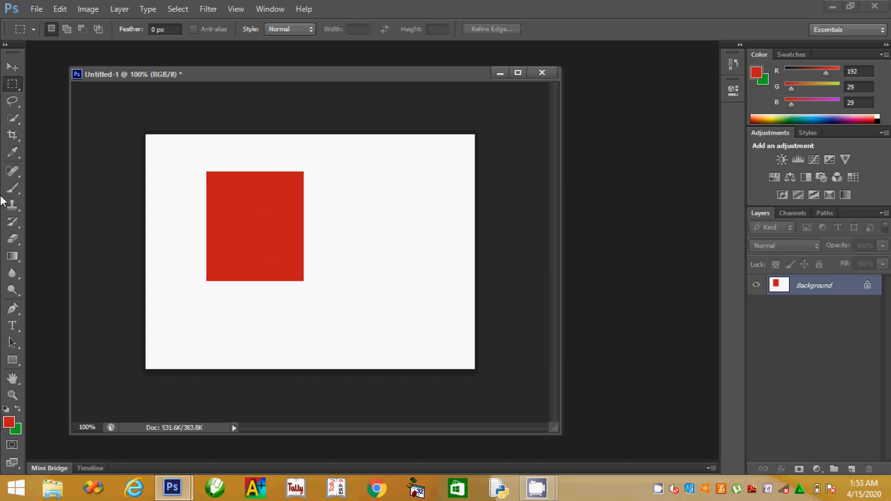
- Set the marquee feather to 10 px and fill a second rectangular selection beside the red one with the foreground colour
click(153, 29)
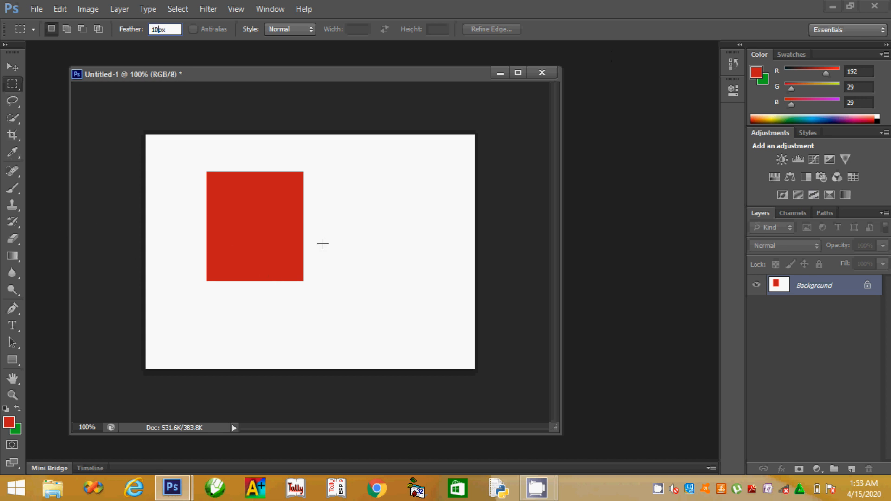
drag(350, 175, 424, 280)
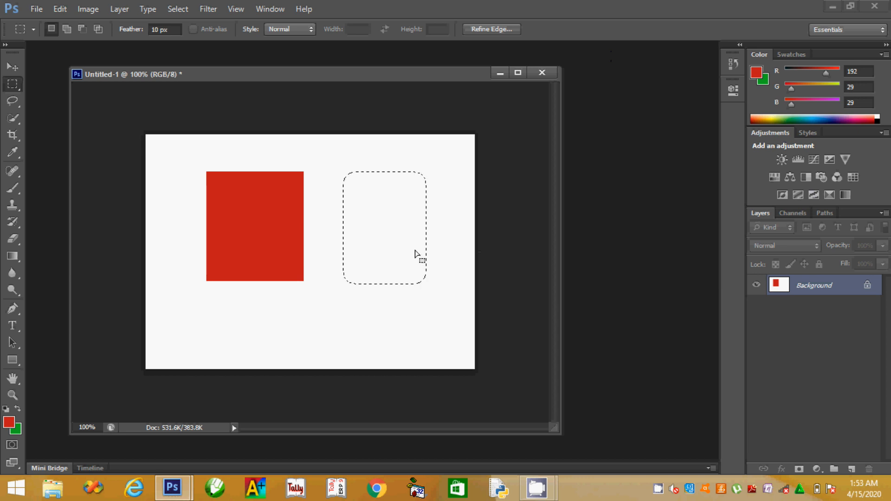
key(alt+BackSpace)
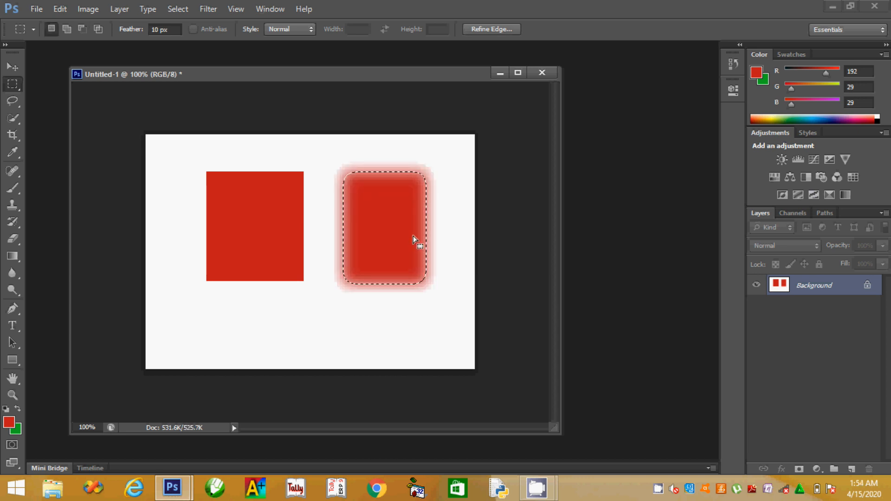
key(ctrl+d)
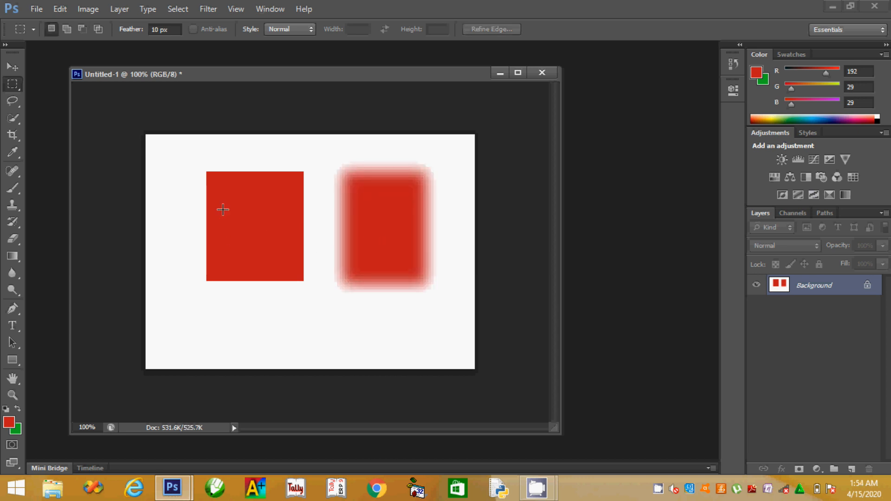
- Undo the sharp and feathered red rectangle fills until the canvas is blank again
click(12, 67)
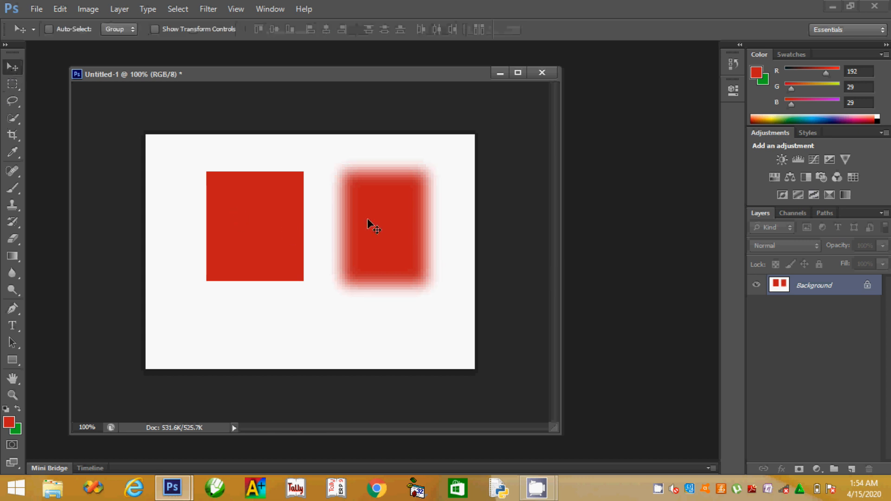
key(ctrl+shift+d)
key(ctrl+alt+z)
key(ctrl+alt+z)
key(ctrl+alt+z)
key(ctrl+alt+z)
key(ctrl+alt+z)
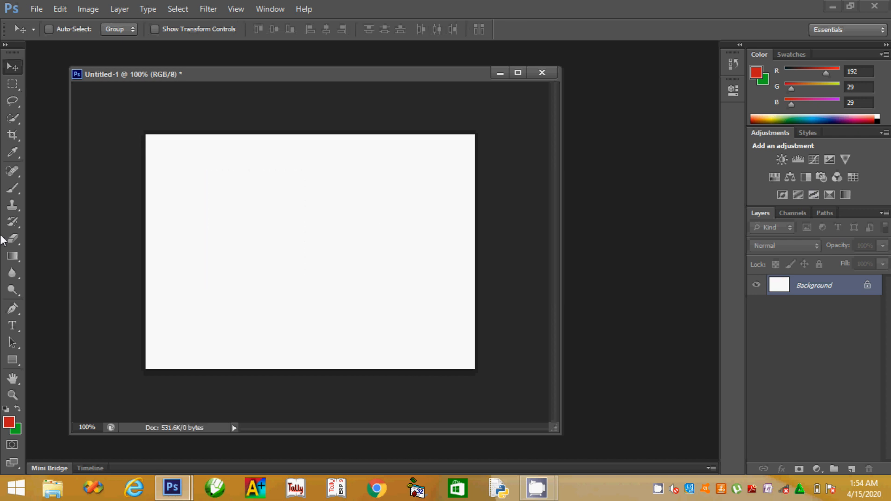
- Select a near-circular area in the canvas's upper left with the Elliptical Marquee Tool, fill it with the red foreground colour, and deselect
click(11, 88)
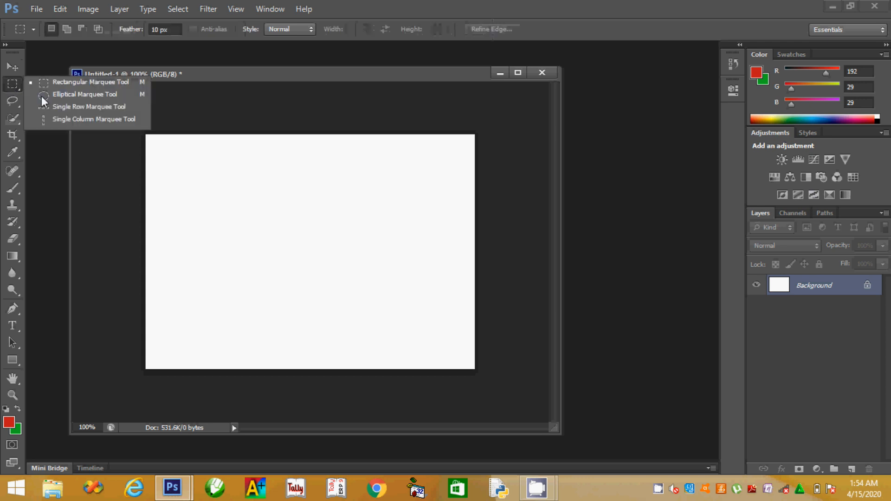
click(55, 95)
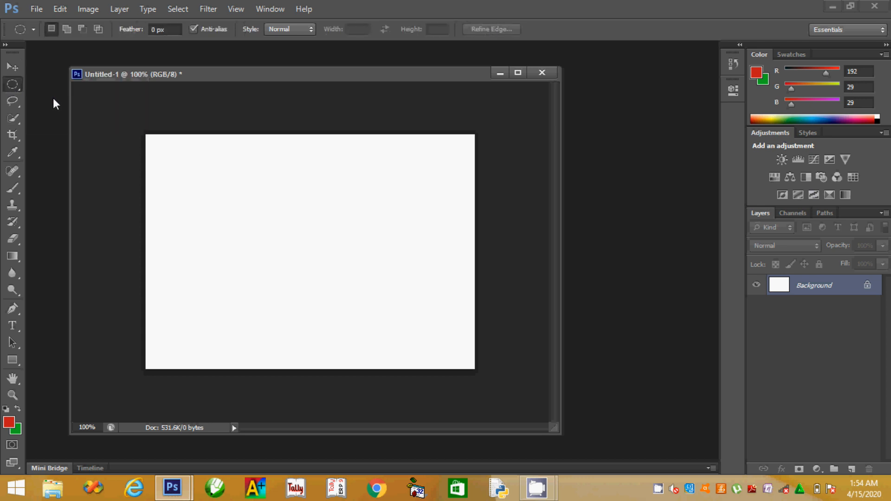
drag(180, 168, 259, 246)
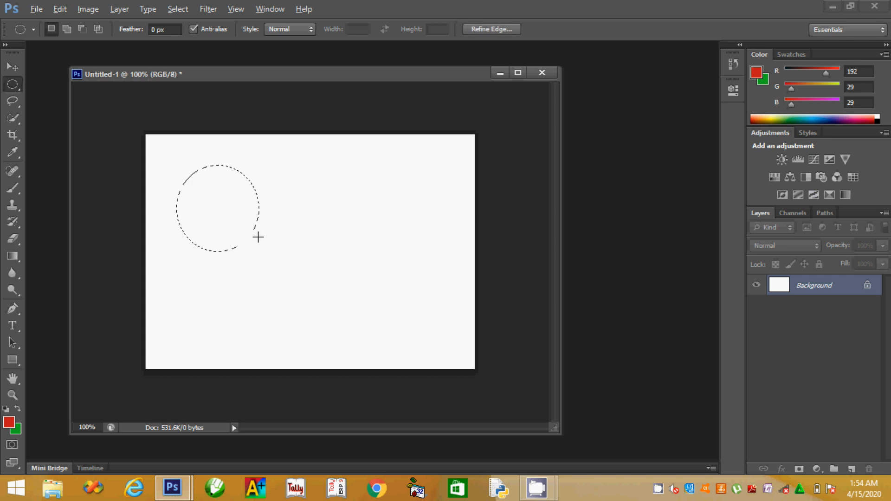
key(alt+BackSpace)
key(ctrl+d)
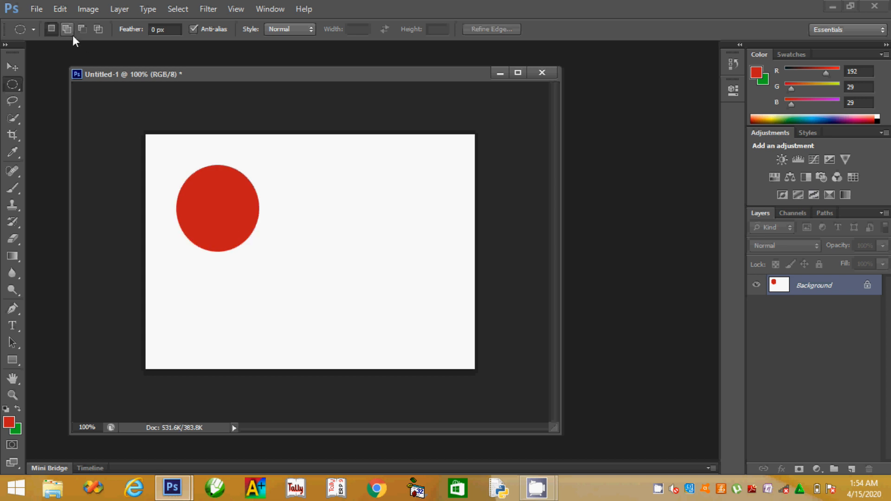
- Add a large ellipse and two smaller ear-like ellipses into one selection right of the red circle, and fill it with the green background colour
drag(312, 192, 385, 269)
drag(291, 184, 335, 222)
drag(374, 185, 409, 228)
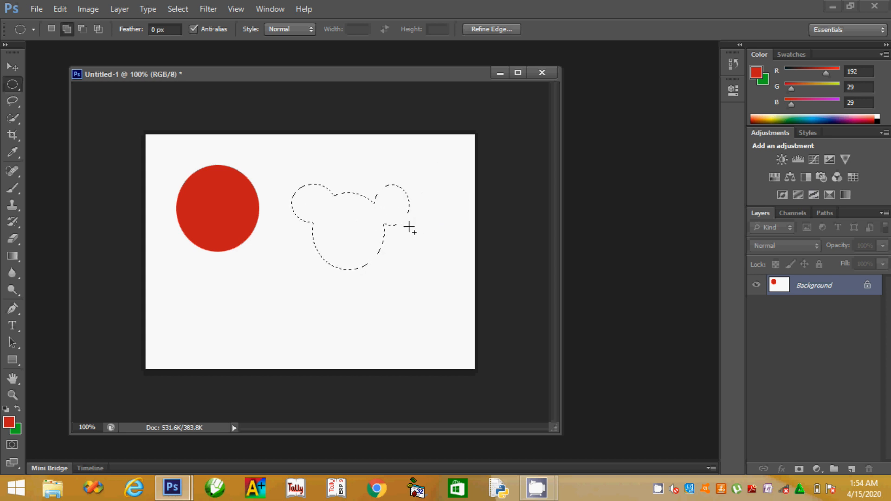
key(ctrl+BackSpace)
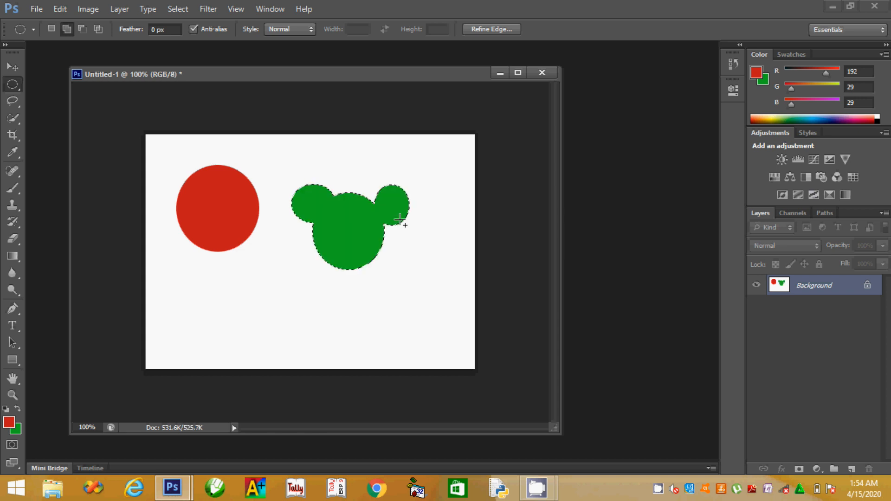
key(ctrl+d)
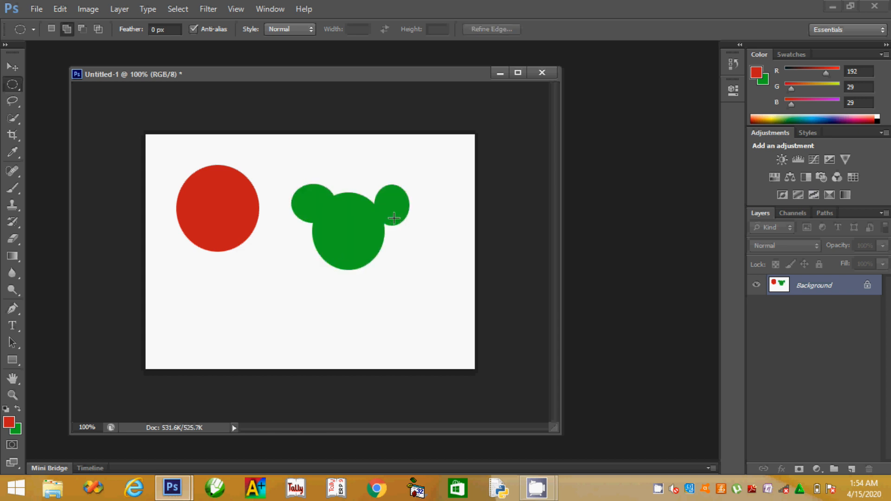
- Select a single pixel row below the shapes with the Single Row Marquee Tool and fill it with the green background colour
right_click(19, 85)
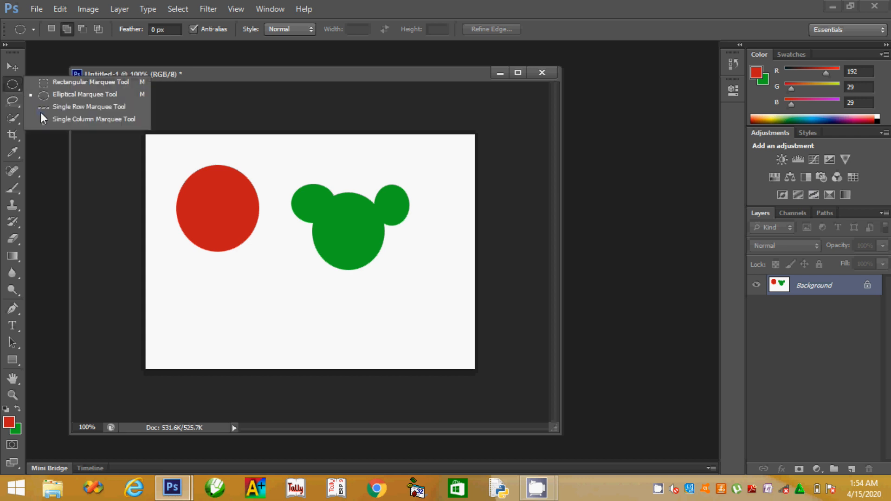
click(60, 107)
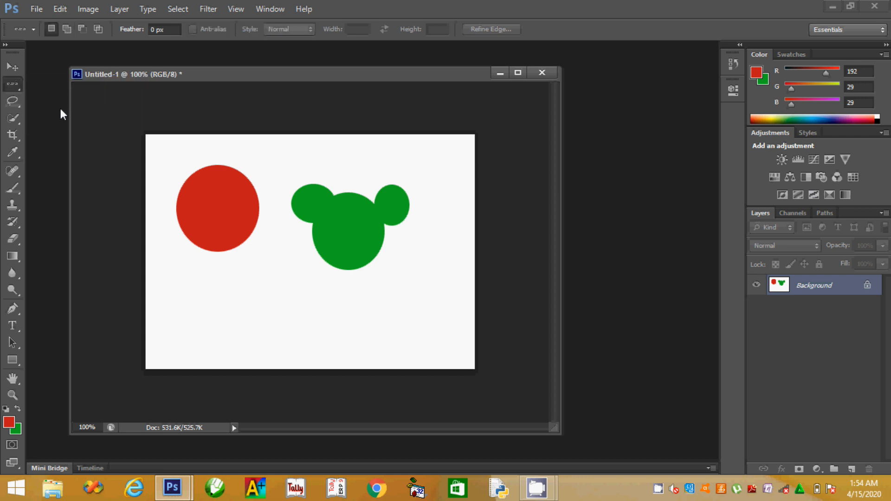
click(267, 301)
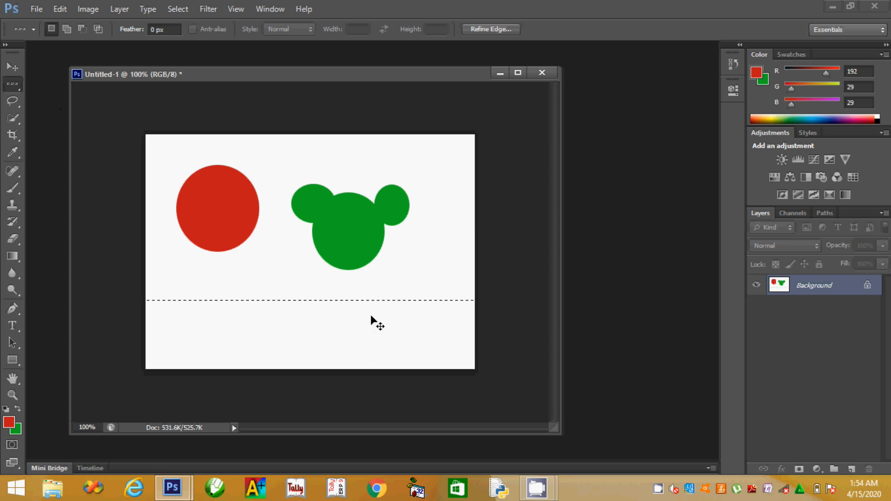
key(BackSpace)
key(ctrl+d)
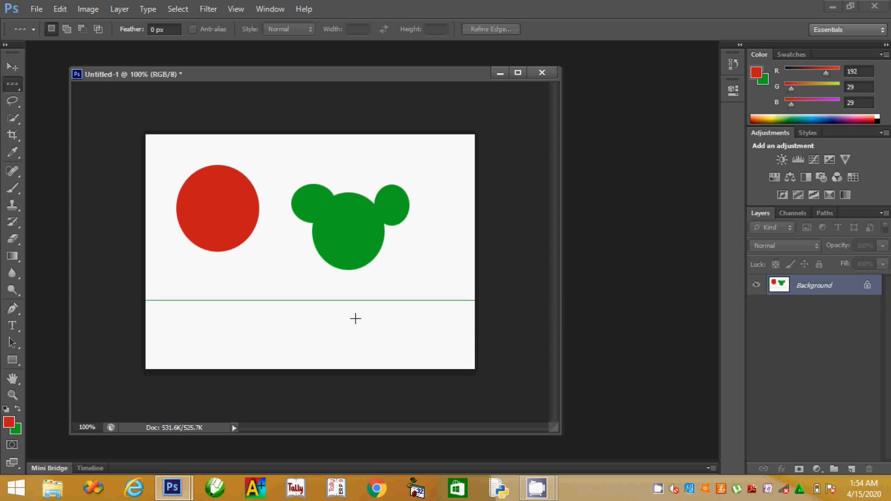
- Select a single pixel column between the red circle and green shape, fill it with the green background colour, and deselect
click(16, 87)
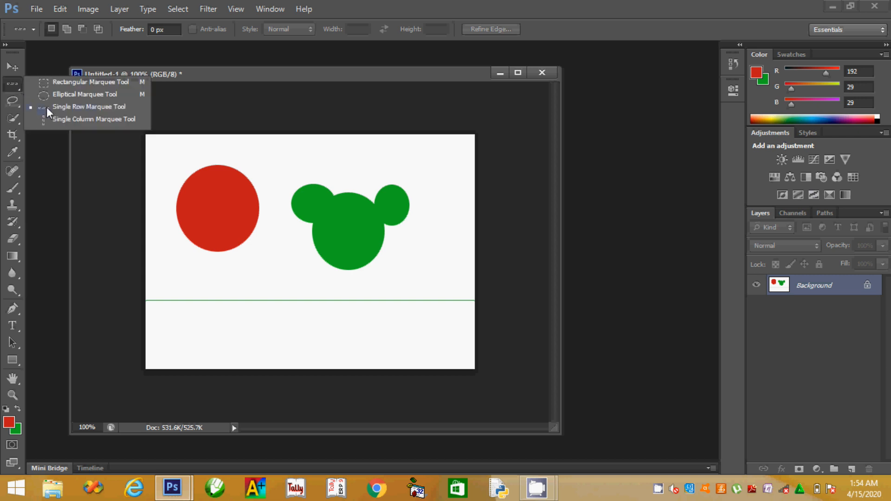
click(59, 119)
click(272, 262)
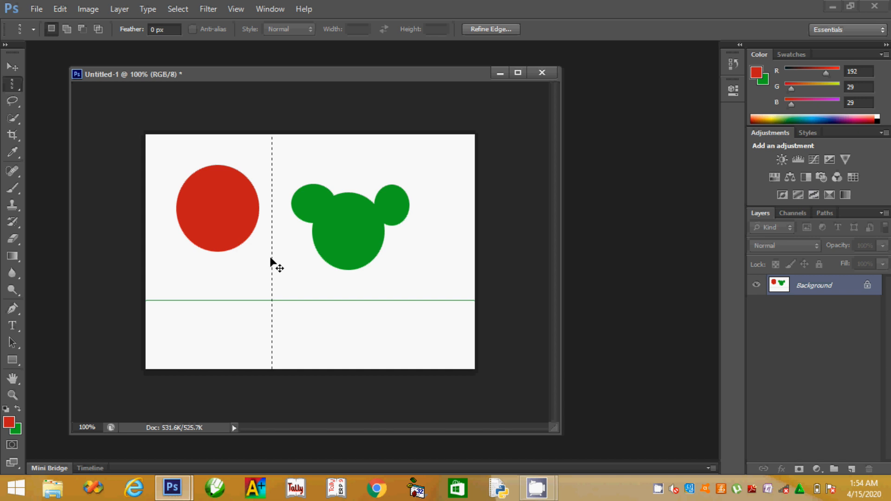
key(ctrl+BackSpace)
key(ctrl+d)
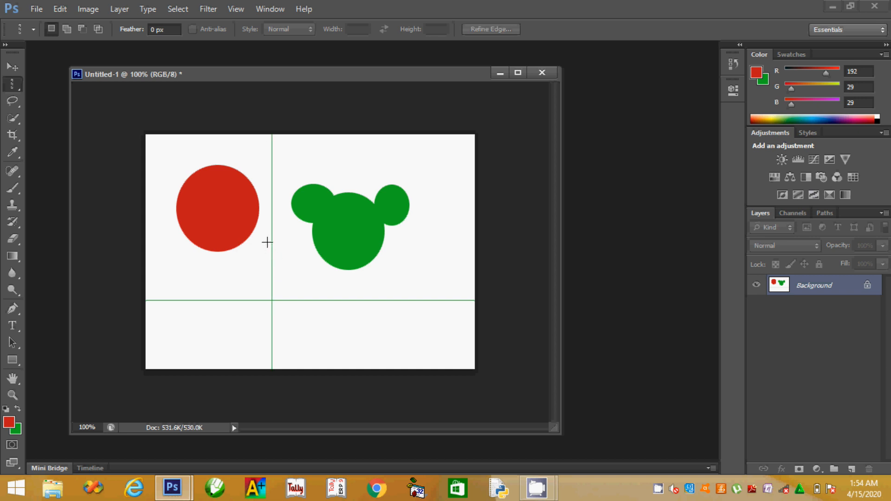
- Close the drawing without saving and browse to the img\photosh folder on Local Disk (D:) for an image to open
click(541, 73)
click(450, 193)
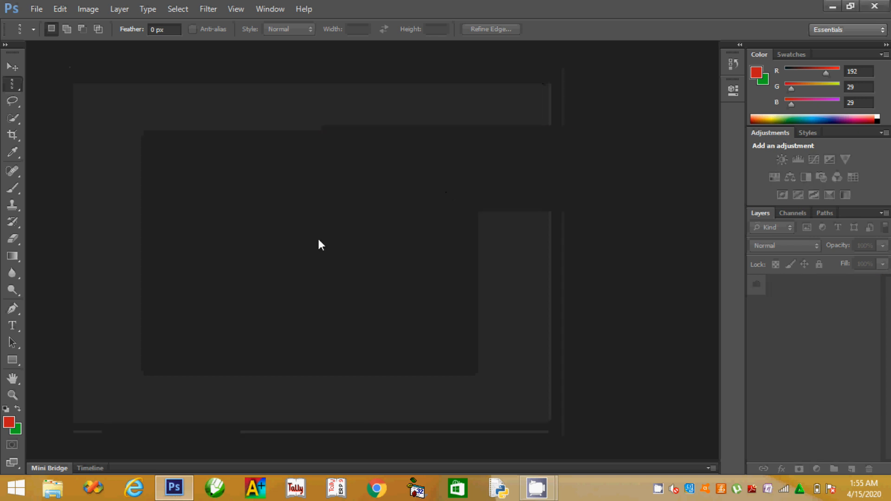
double_click(319, 225)
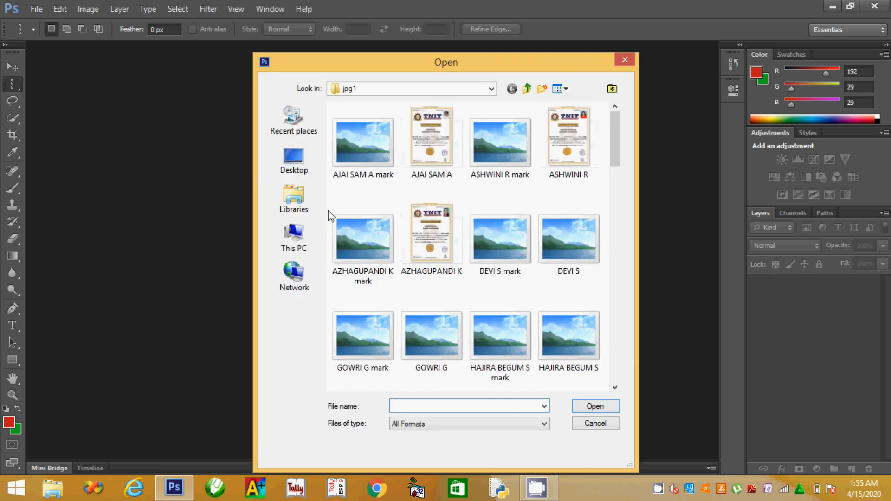
click(294, 235)
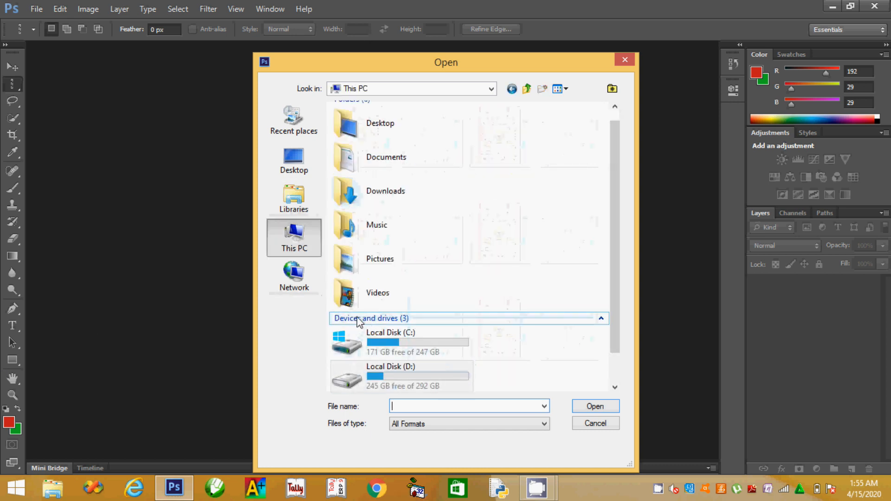
drag(615, 246, 618, 308)
double_click(438, 332)
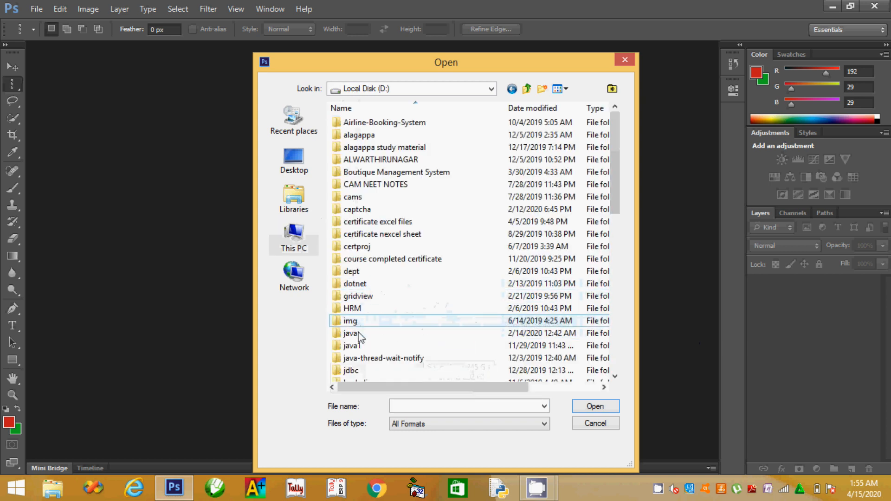
double_click(373, 321)
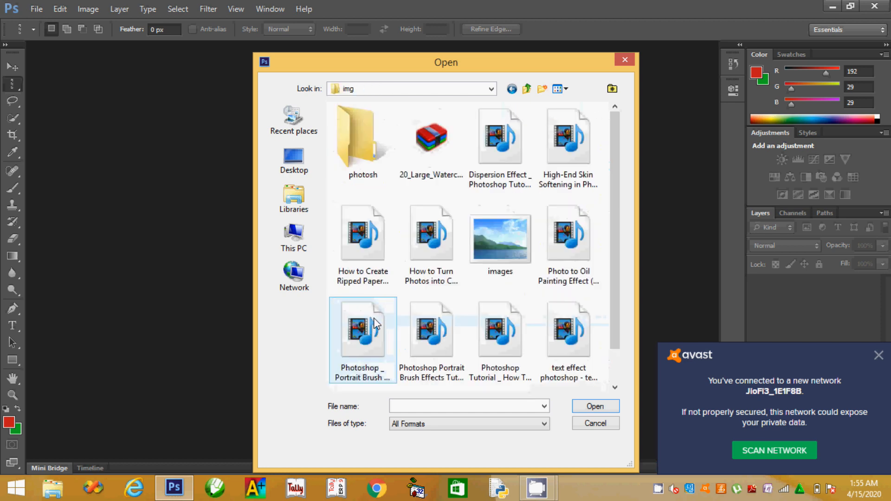
double_click(365, 162)
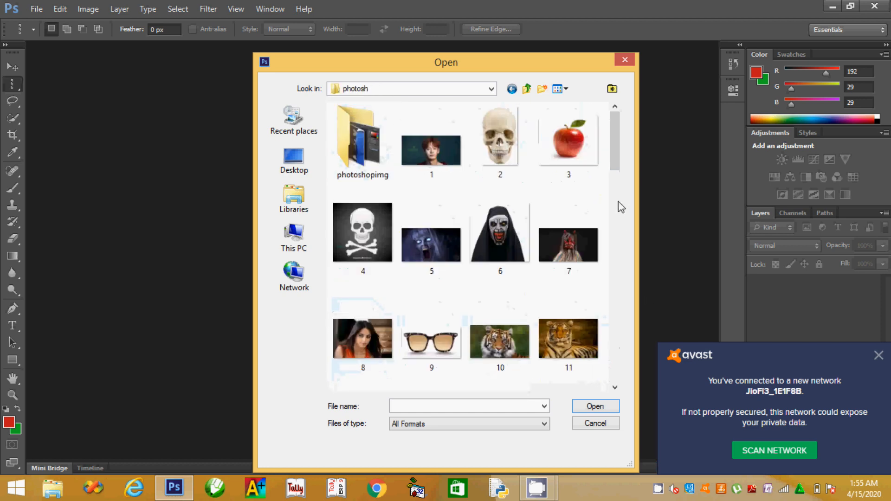
- Open 905919bd9827846a7c85a77d3db7638b.jpg, the photo of the woman in the orange dress, and dismiss the Avast network notification
drag(622, 161, 628, 256)
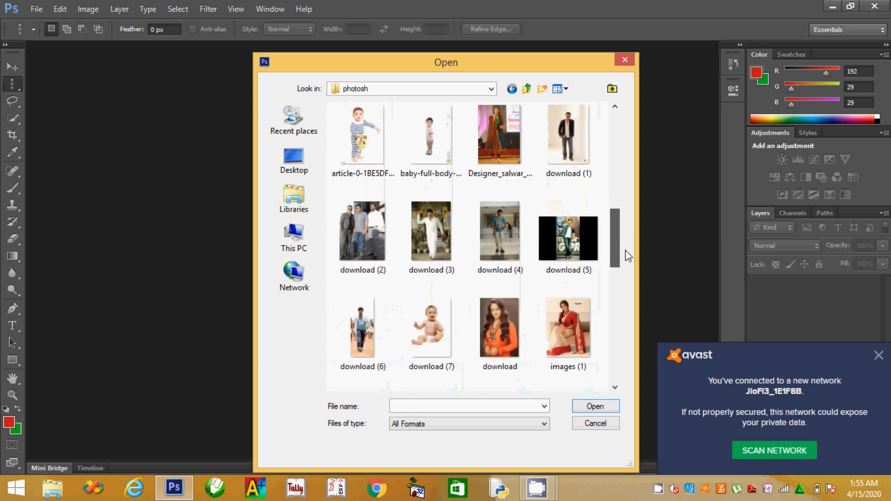
drag(628, 249, 630, 176)
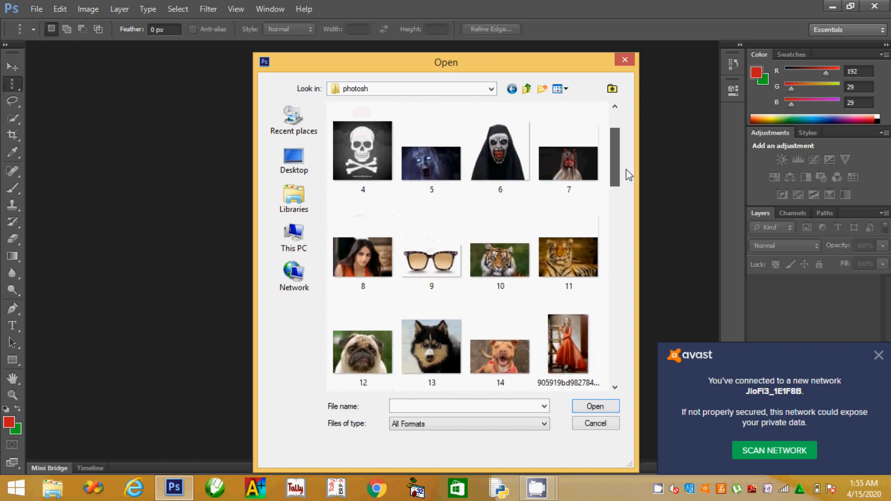
drag(630, 176, 629, 182)
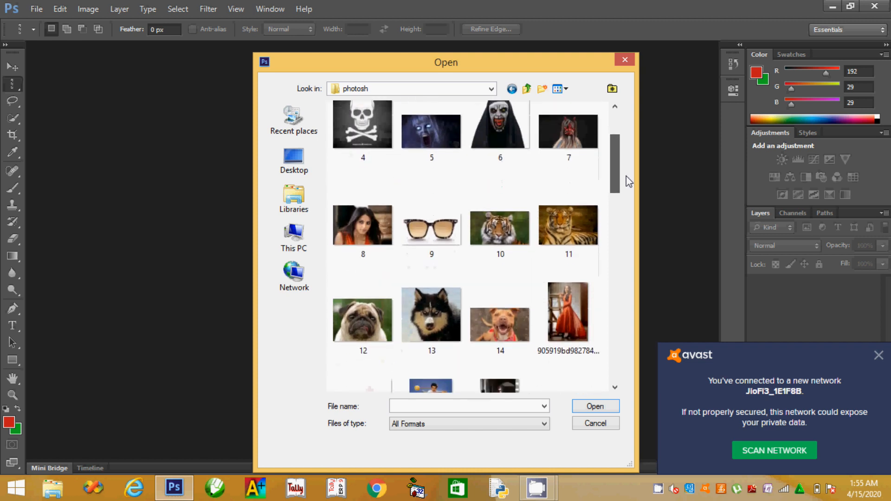
double_click(574, 313)
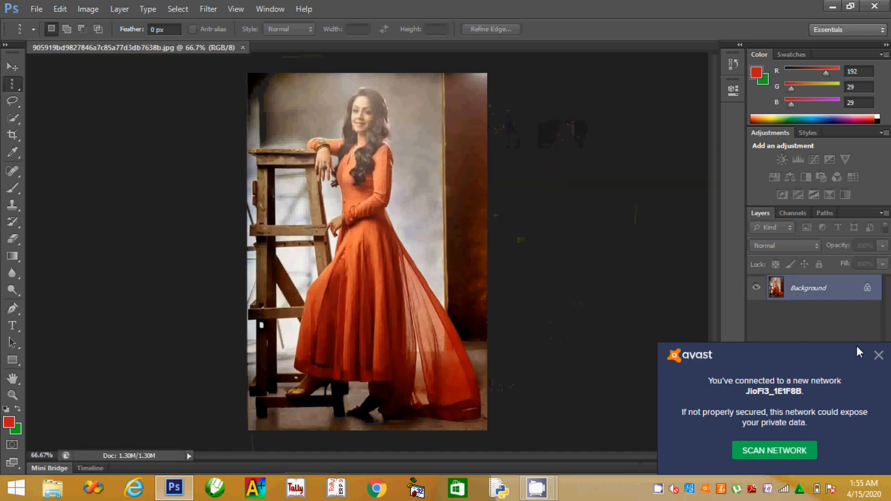
click(882, 359)
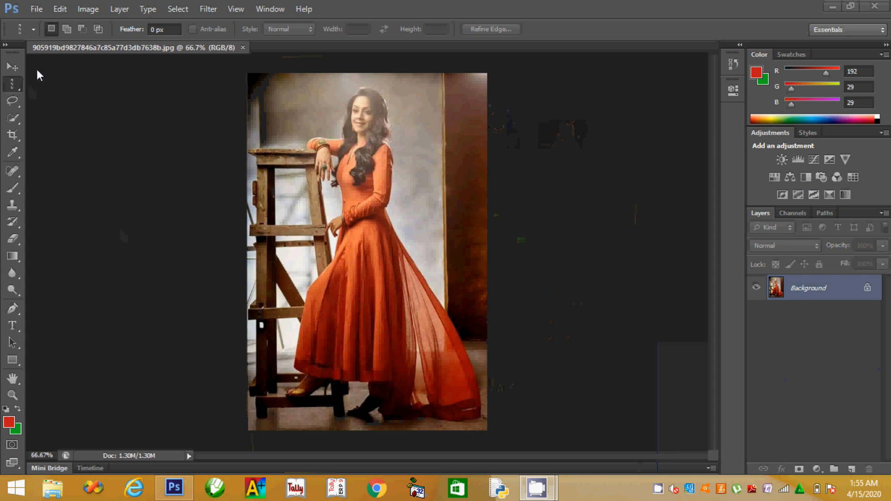
- Float the photo in its own window and duplicate the image under the suggested copy name
drag(140, 51, 166, 82)
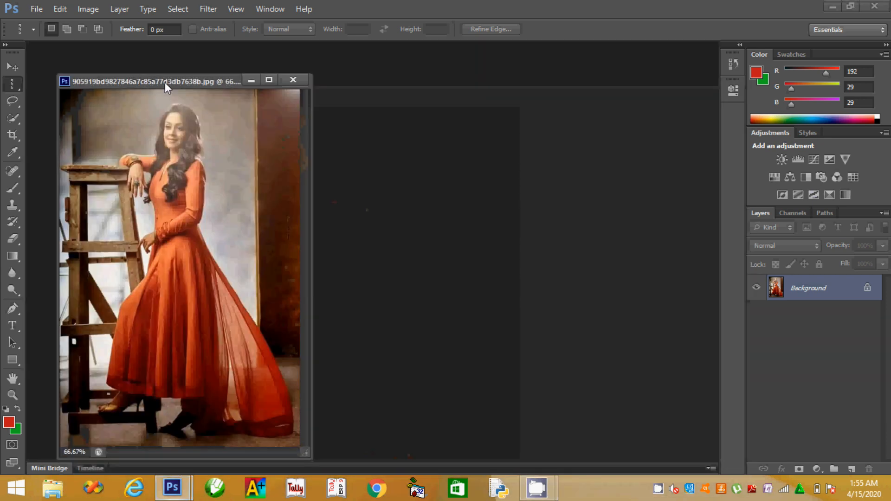
right_click(165, 83)
click(184, 93)
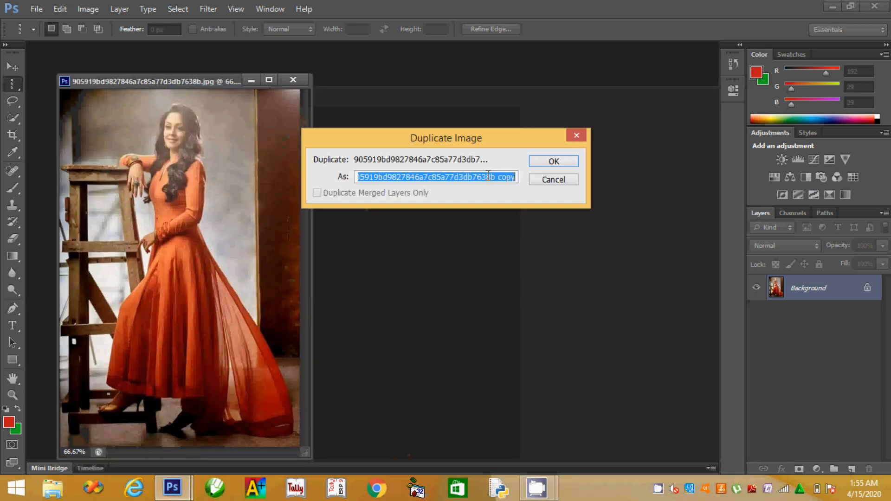
click(566, 163)
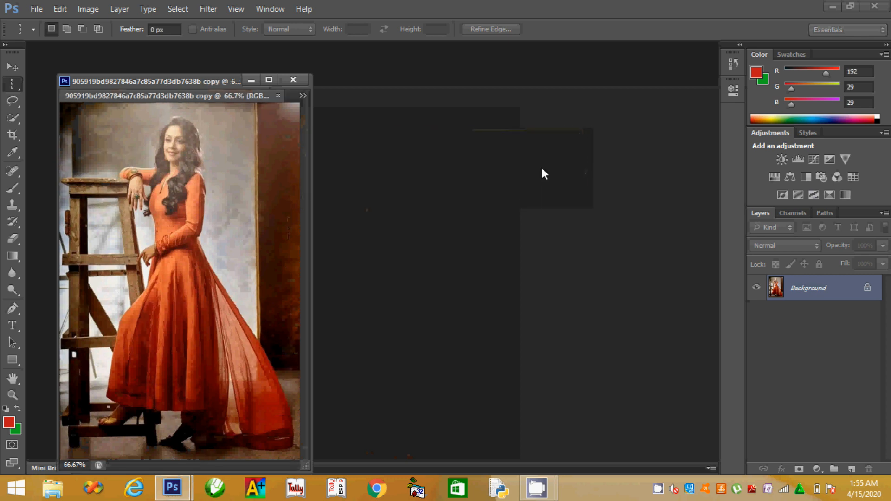
- Separate the photo copy into its own window beside the original, and close the original photo
click(14, 67)
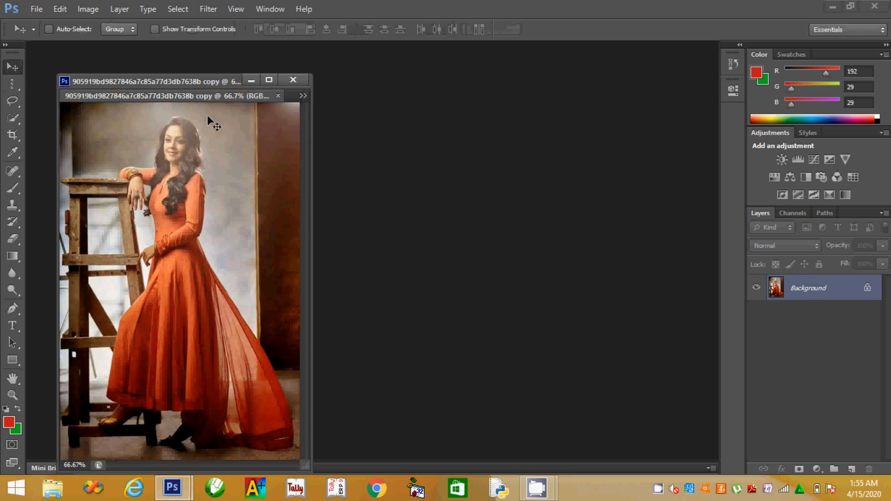
drag(184, 97, 455, 74)
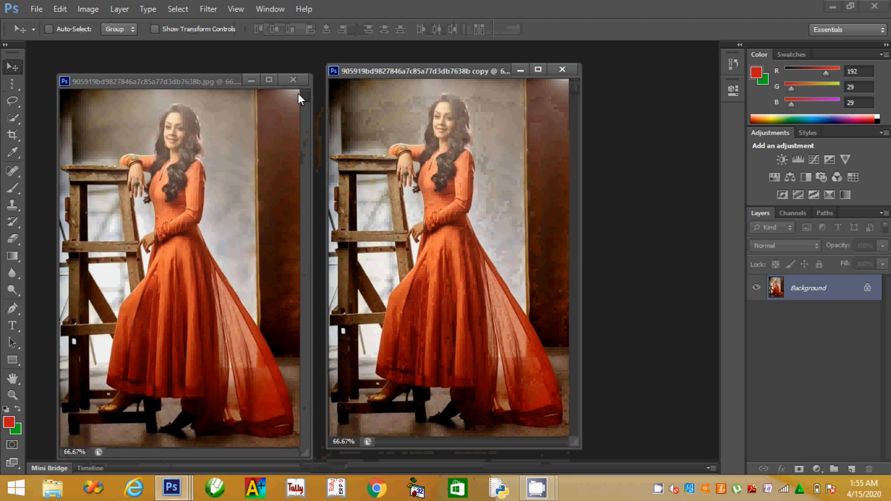
click(293, 80)
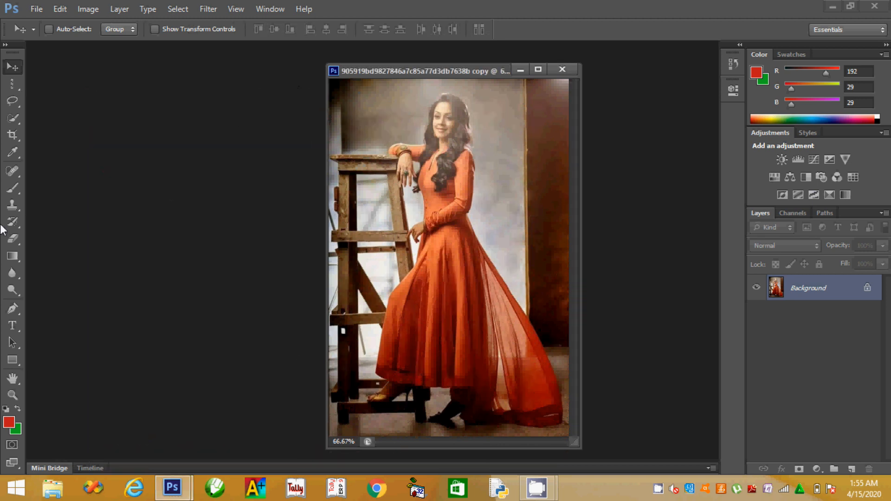
- Create a 7 x 5 inch, 72 pixels/inch RGB document with a white background, and float it beside the photo copy
click(36, 9)
click(45, 26)
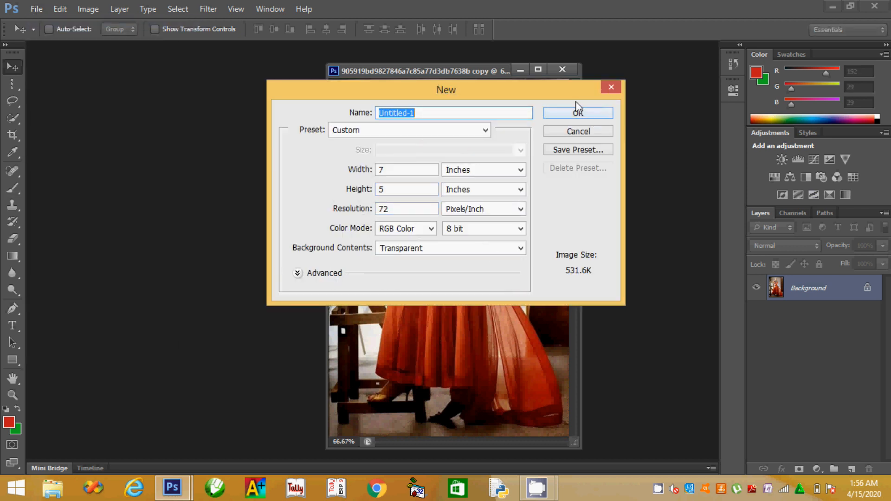
click(473, 251)
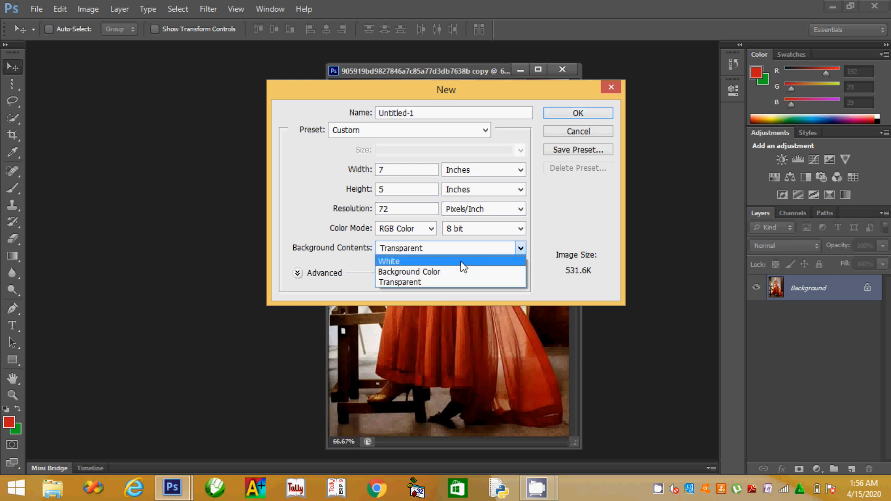
click(462, 262)
click(575, 115)
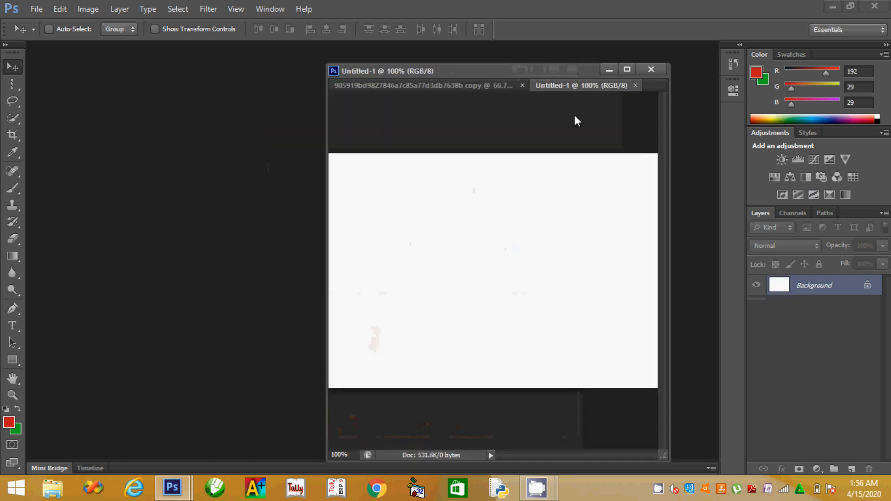
drag(592, 85, 145, 112)
click(499, 150)
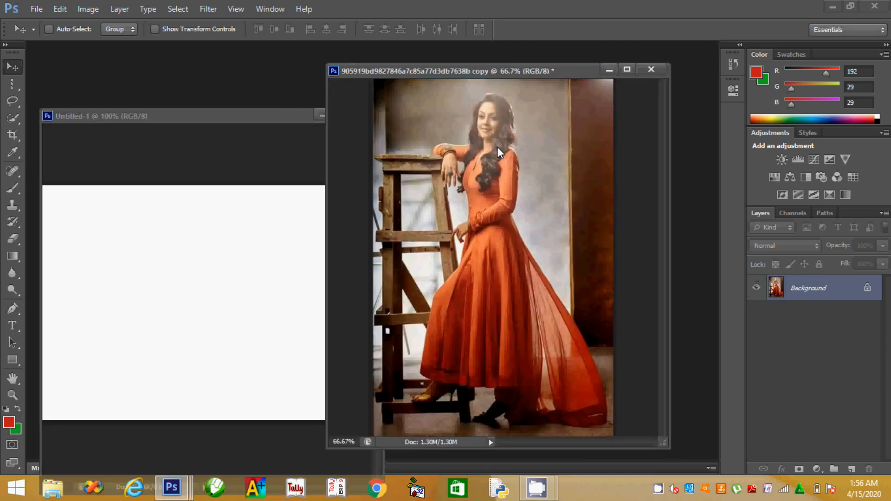
- Select the woman's head in the photo copy with the Elliptical Marquee Tool, using a 2 px feather
click(12, 83)
click(64, 99)
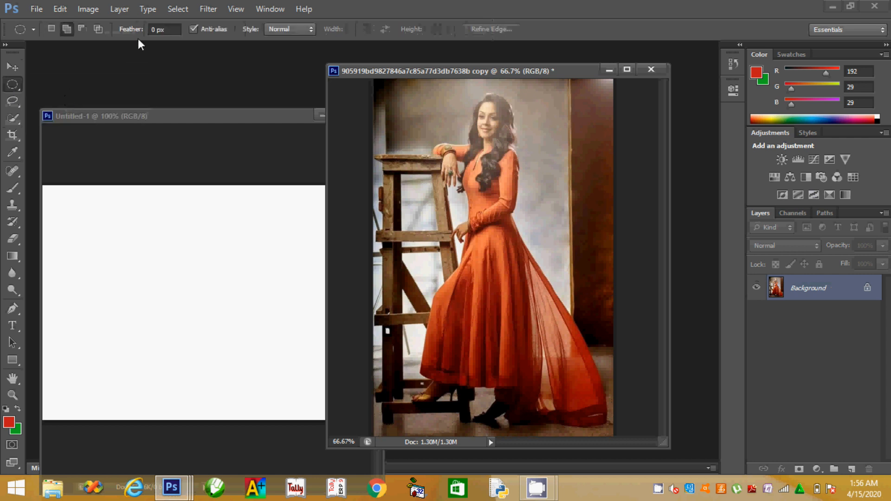
click(156, 30)
double_click(154, 30)
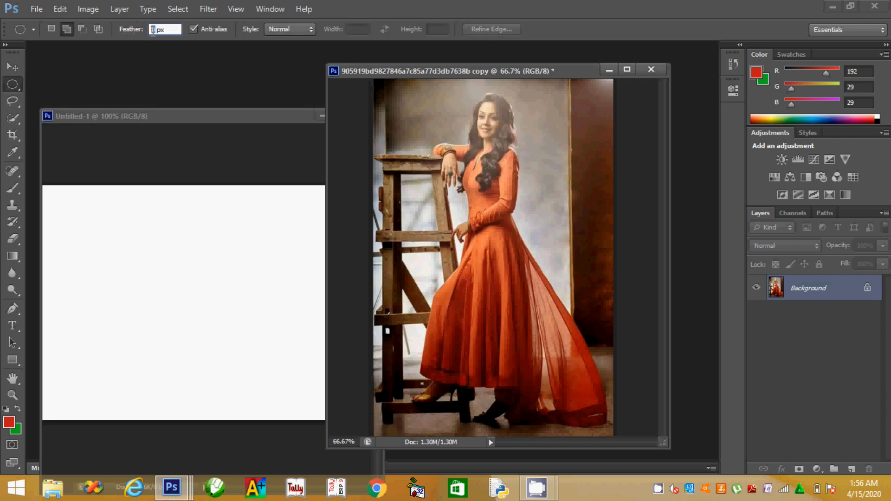
text(2)
key(Return)
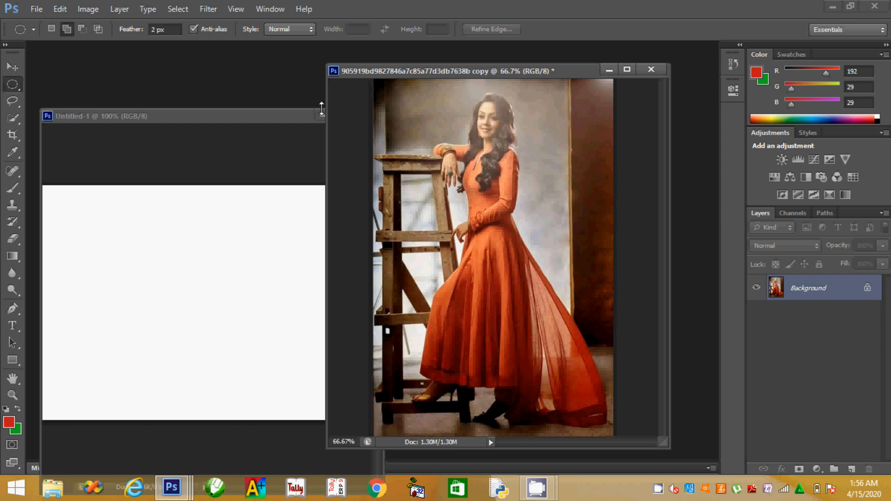
drag(464, 90, 527, 160)
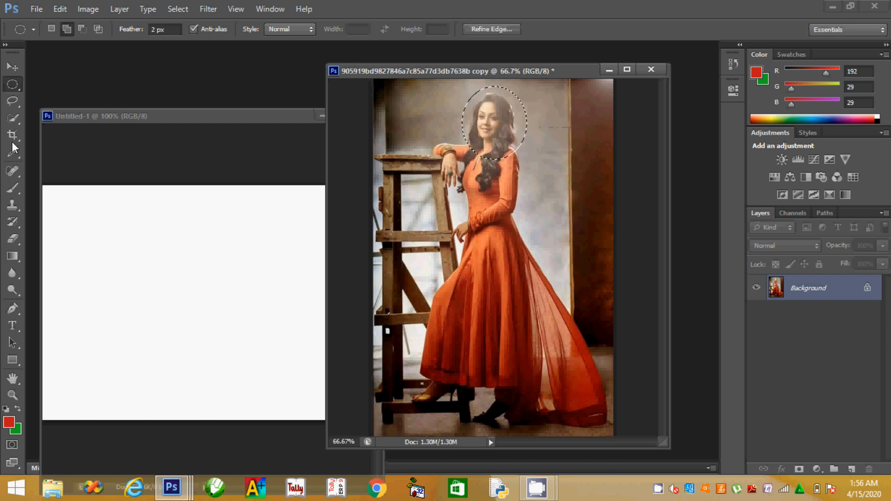
- Move the selected head onto the white document with the Move Tool, then dock that document and minimise the photo copy
click(14, 70)
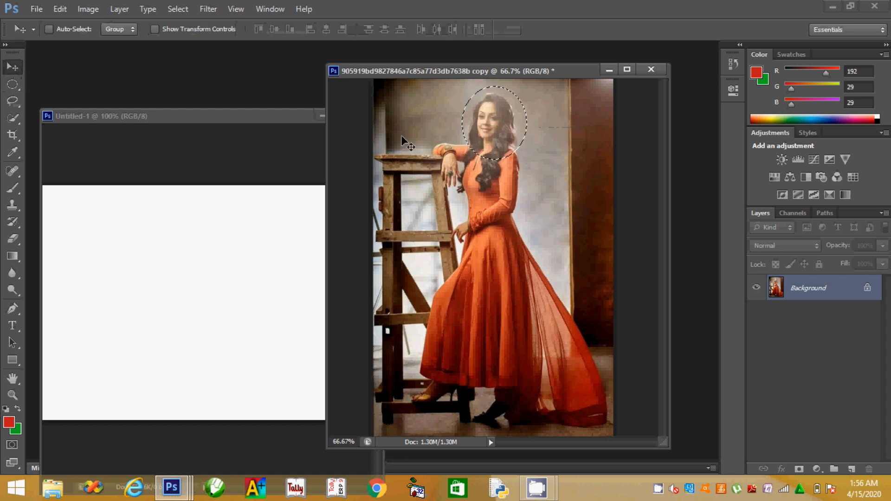
drag(510, 128, 210, 289)
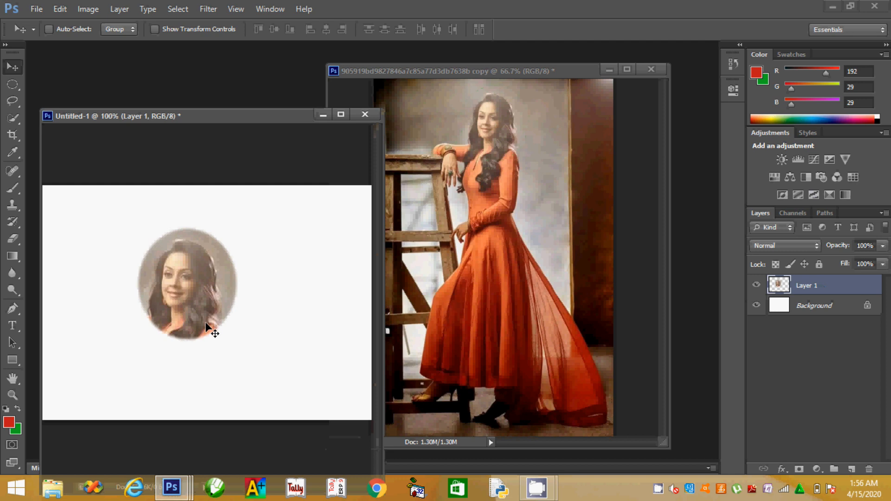
drag(274, 115, 390, 46)
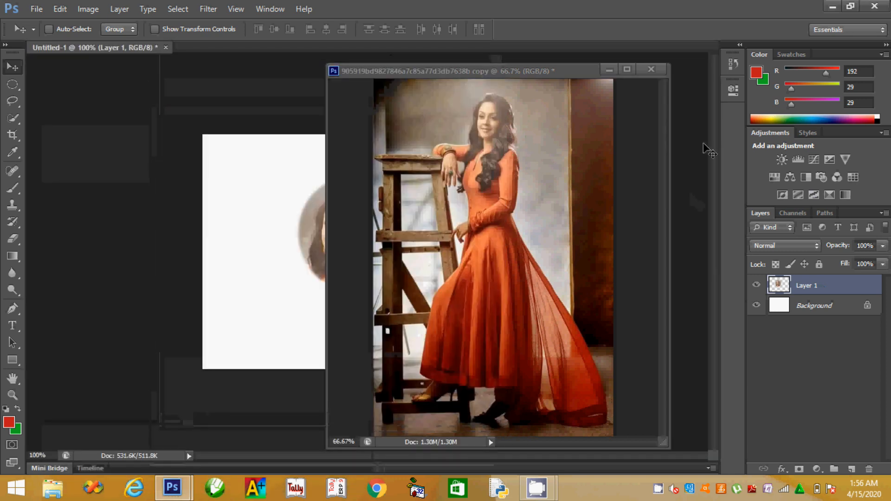
click(609, 70)
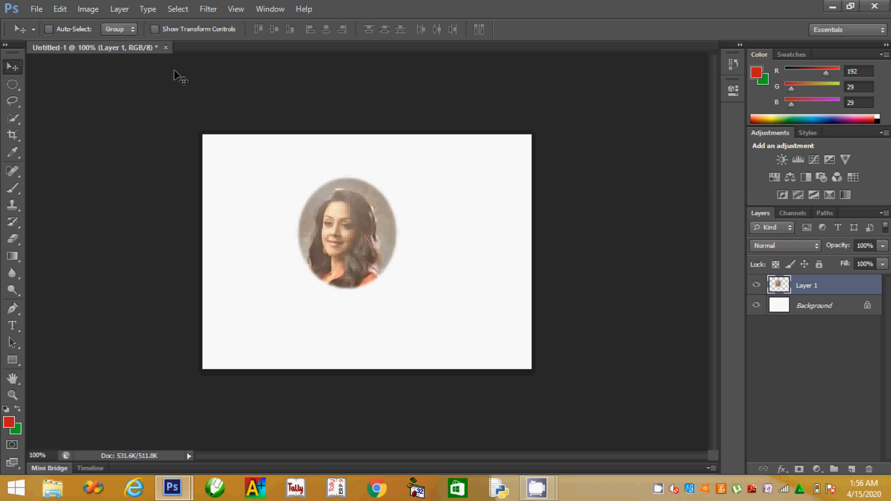
- Cancel closing the document and move the oval portrait slightly toward the centre of the white canvas
click(166, 47)
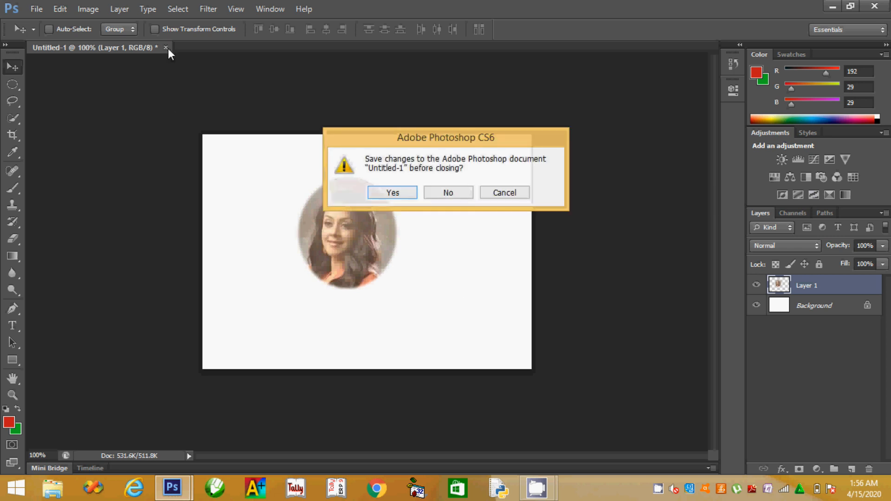
click(520, 196)
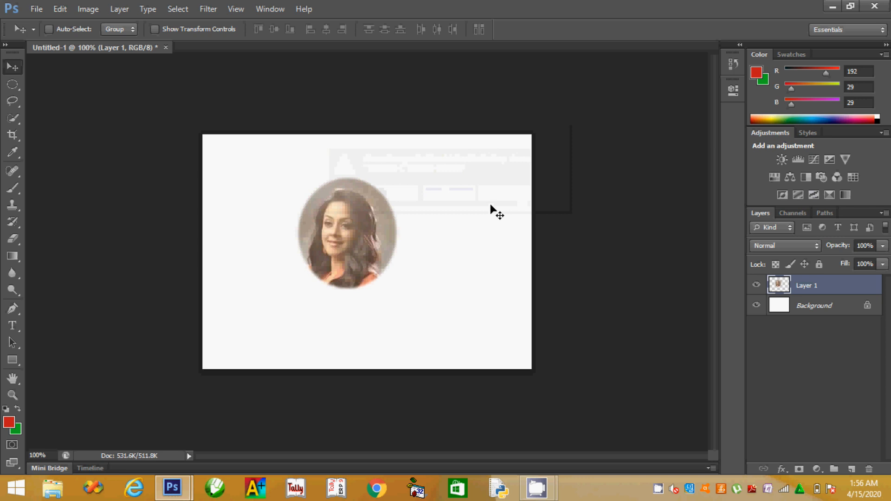
drag(374, 263, 386, 246)
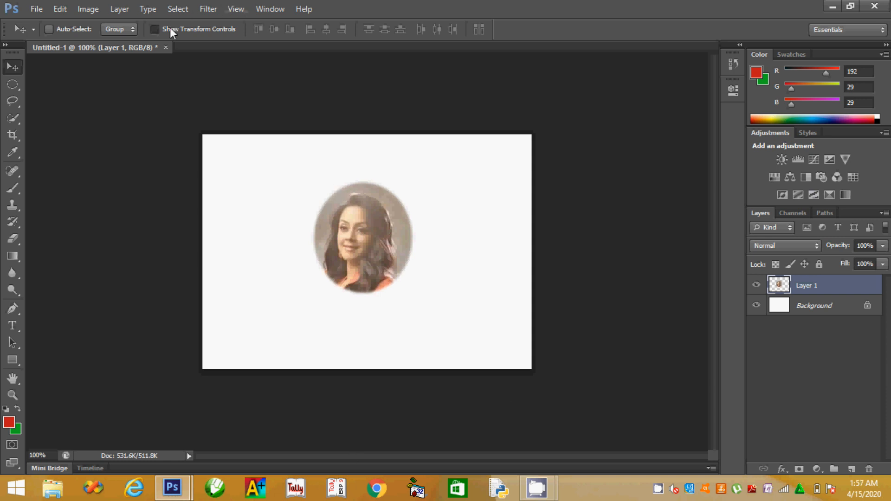
- Show the transform controls and scale the oval portrait down to about 59% around its centre
click(155, 29)
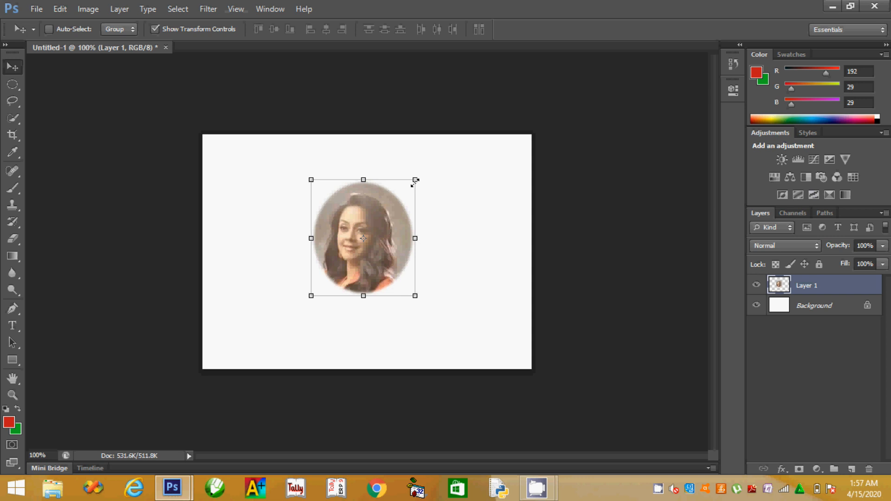
drag(415, 179, 395, 203)
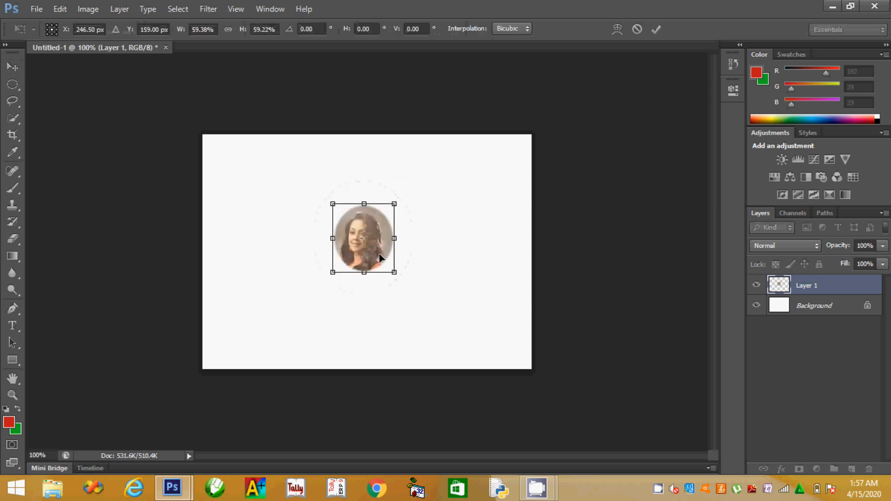
key(Return)
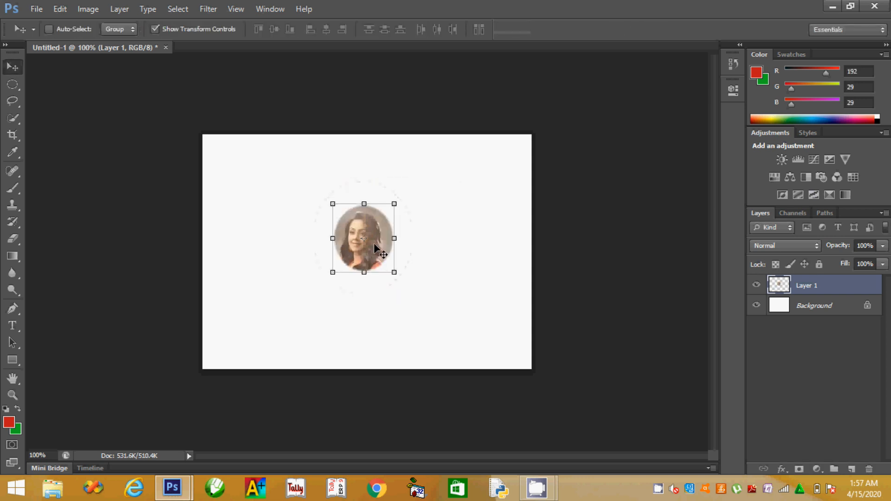
- Duplicate the small portrait twice with the Move Tool, placing one copy above the original and one to its right
drag(342, 235, 452, 256)
key(ctrl+t)
alt+click(402, 322)
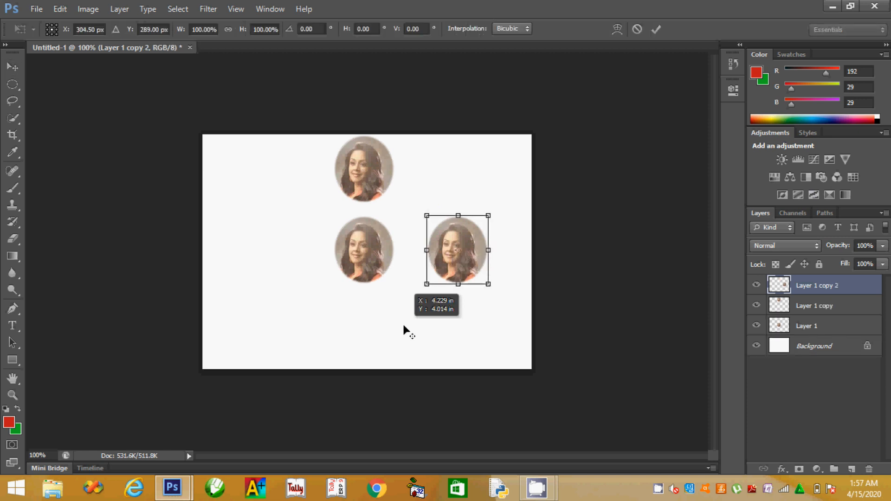
drag(459, 255, 406, 289)
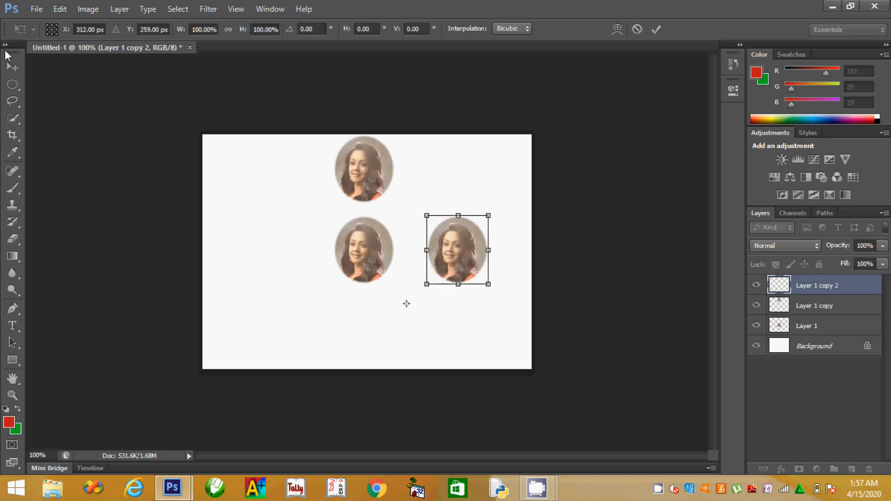
click(16, 68)
click(418, 193)
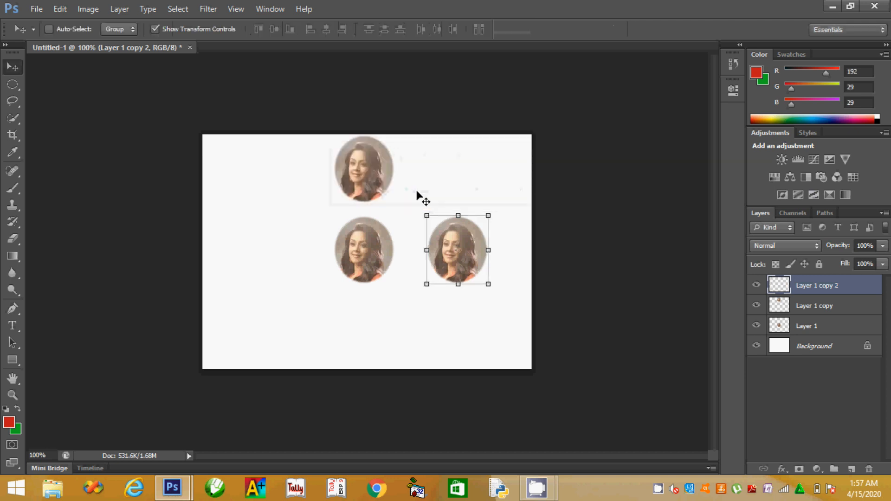
- Duplicate the right-hand portrait past the canvas's right edge and nudge the new copy left until it overlaps the canvas
drag(412, 284, 402, 299)
drag(358, 317, 471, 296)
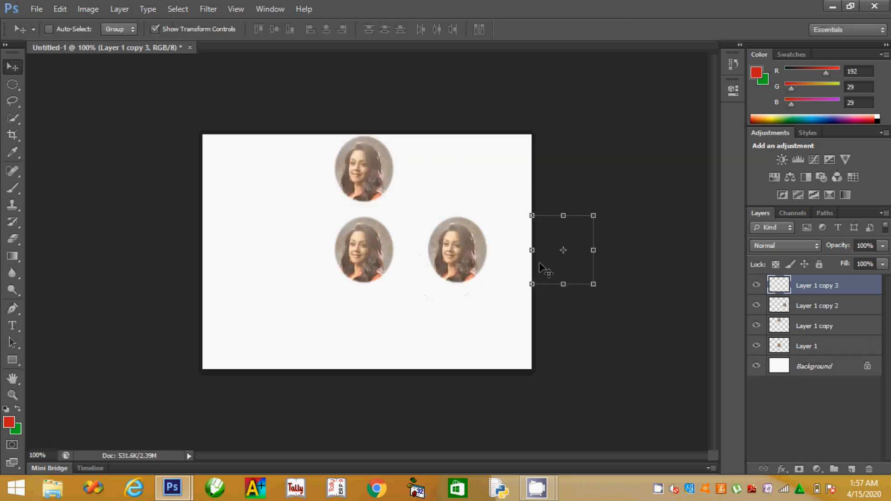
key(Left)
key(Left)
key(Left)
key(Left)
key(Left)
key(Left)
key(Left)
key(Left)
key(Left)
key(Left)
key(Left)
key(Left)
key(Left)
key(Left)
key(Left)
key(Left)
key(Left)
key(Left)
key(Left)
key(Left)
key(Left)
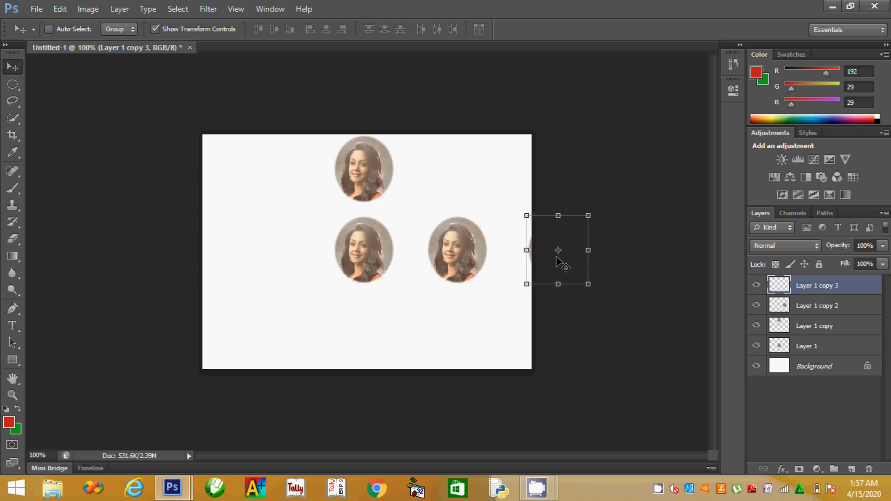
key(Left)
key(Left)
key(Left)
key(Left)
key(Left)
key(Left)
key(Left)
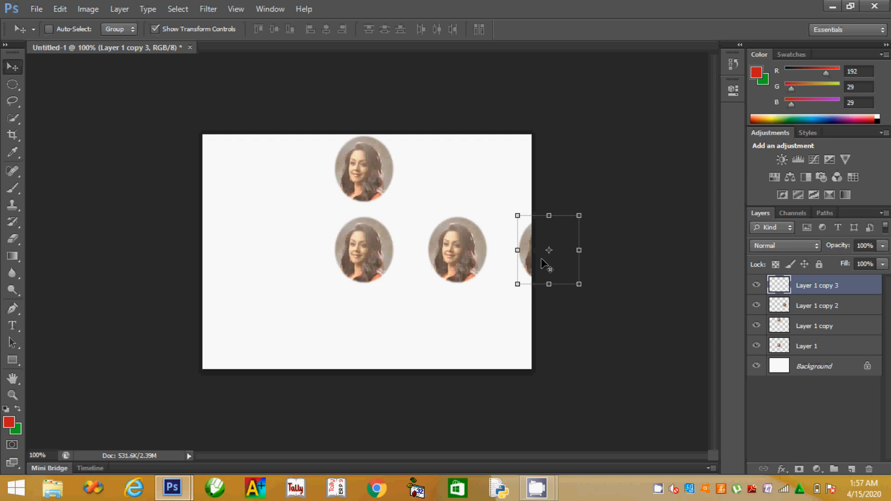
- Move the overhanging copy below the central portrait and, with Show Transform Controls off, add another copy left of the central one
key(ctrl+t)
drag(538, 253, 362, 325)
click(13, 67)
click(400, 193)
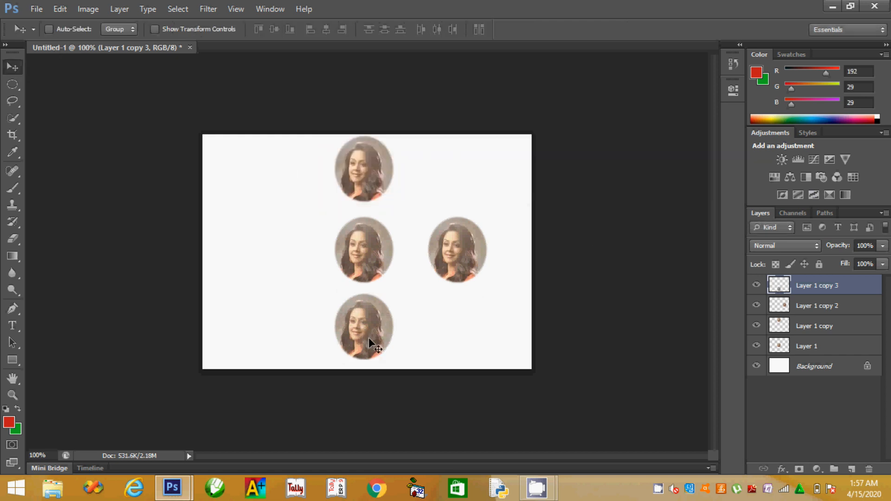
drag(335, 326, 266, 262)
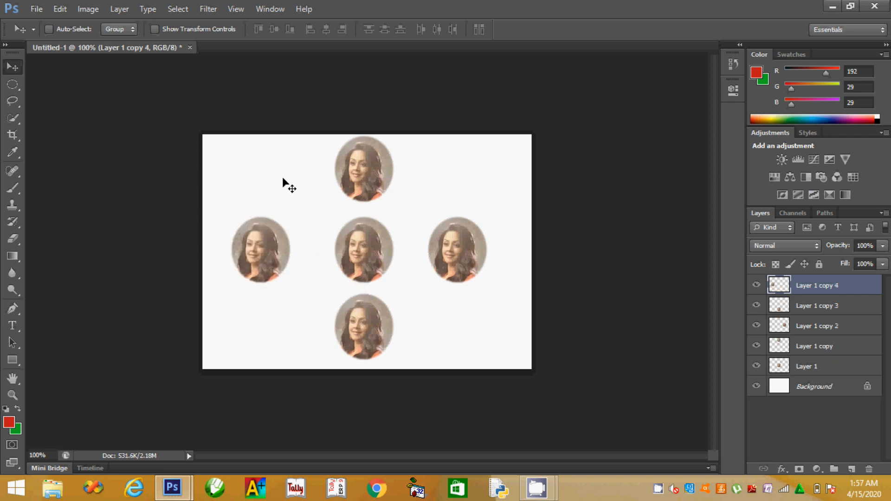
- Fill the Background layer with the red foreground colour
click(816, 393)
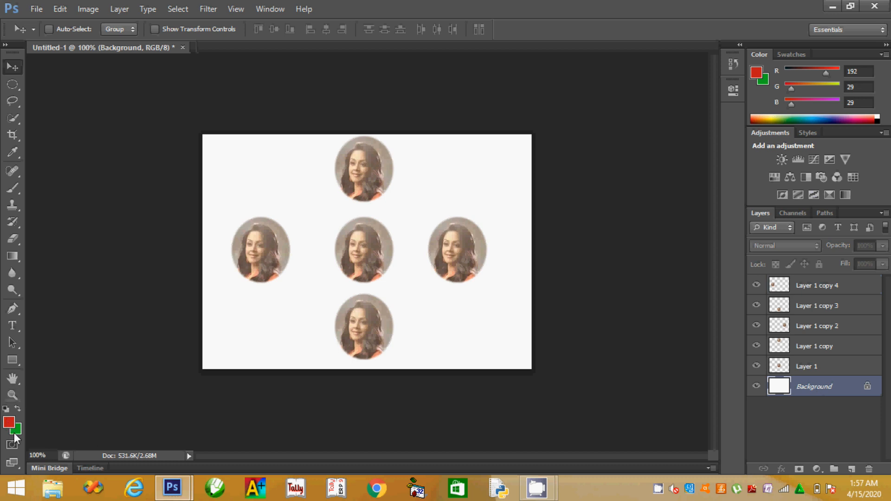
key(alt+BackSpace)
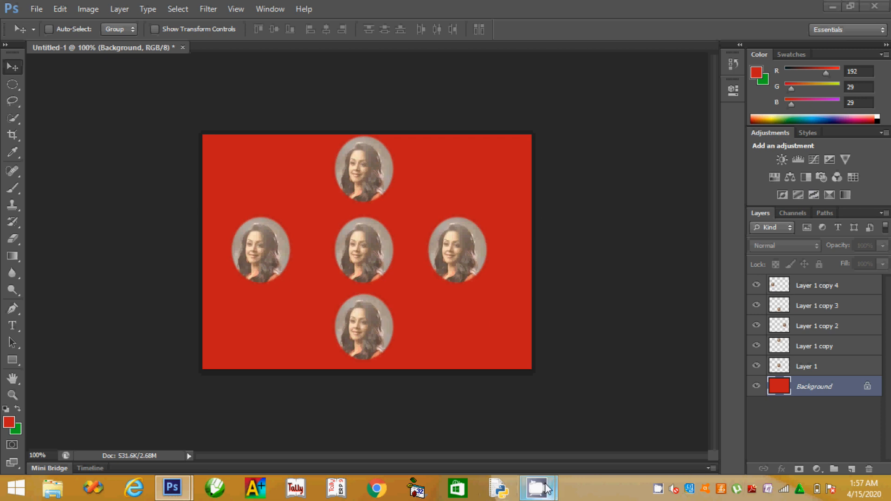
mouse_move(547, 489)
click(475, 432)
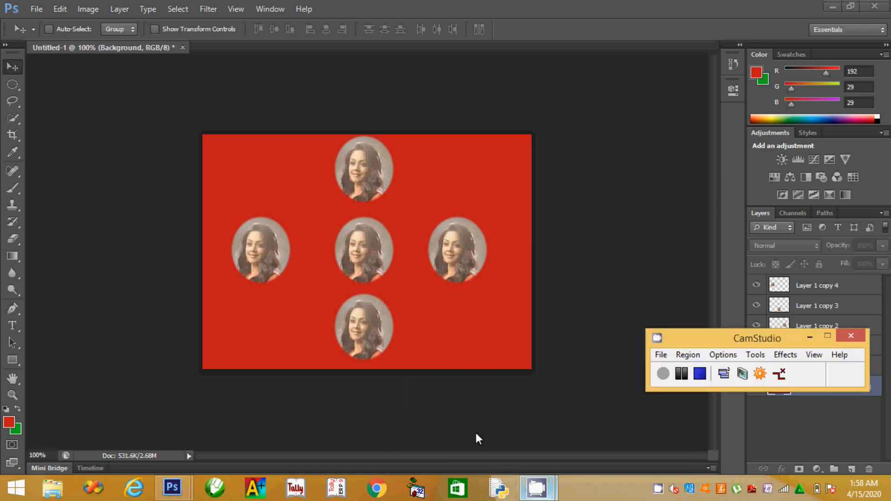
click(701, 377)
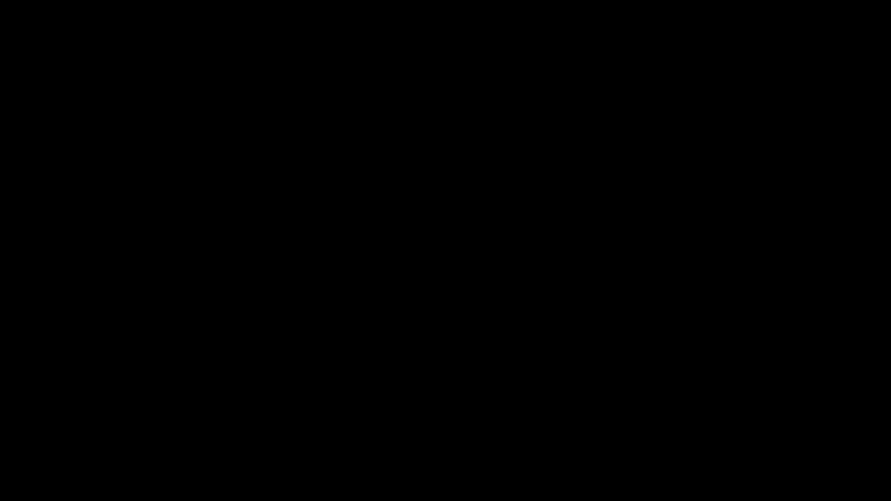